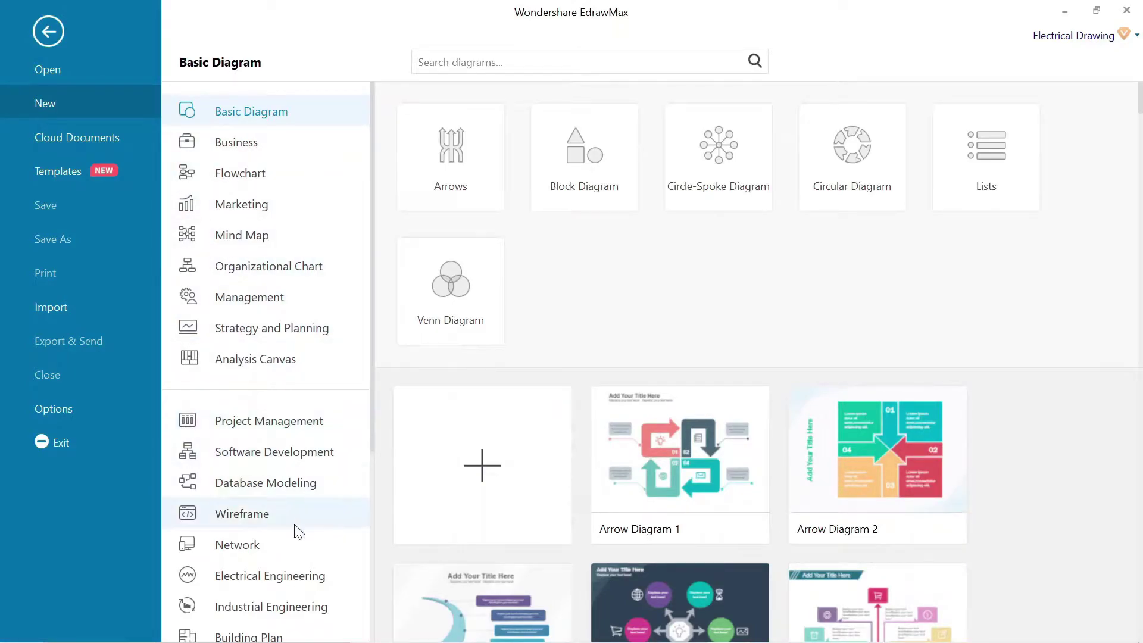
scroll(290, 558, "down", 1)
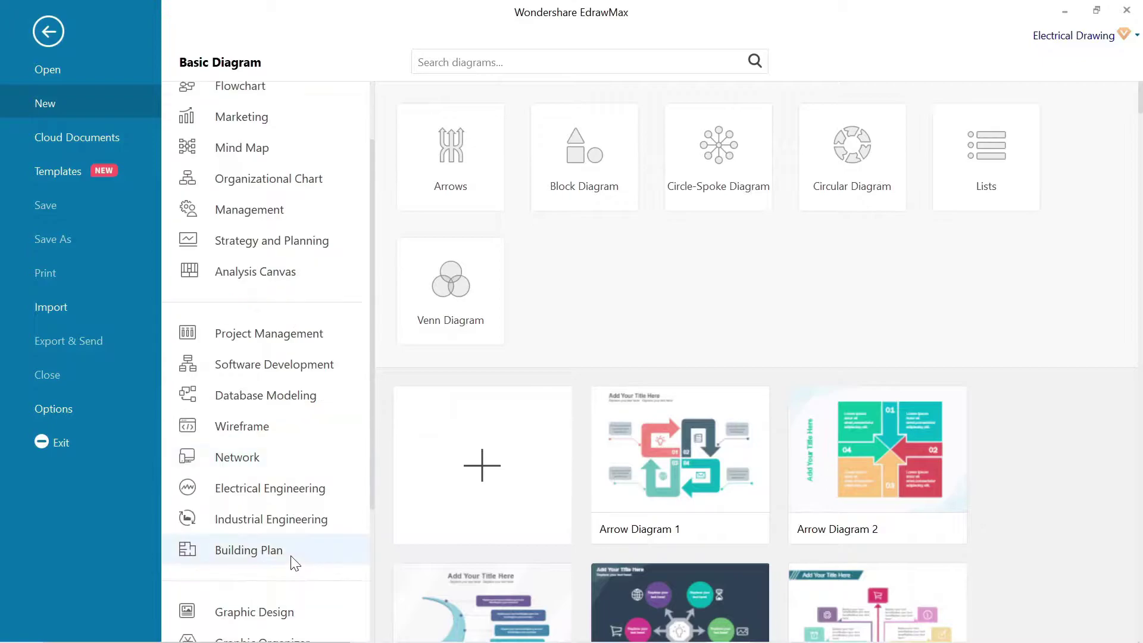
scroll(294, 547, "down", 1)
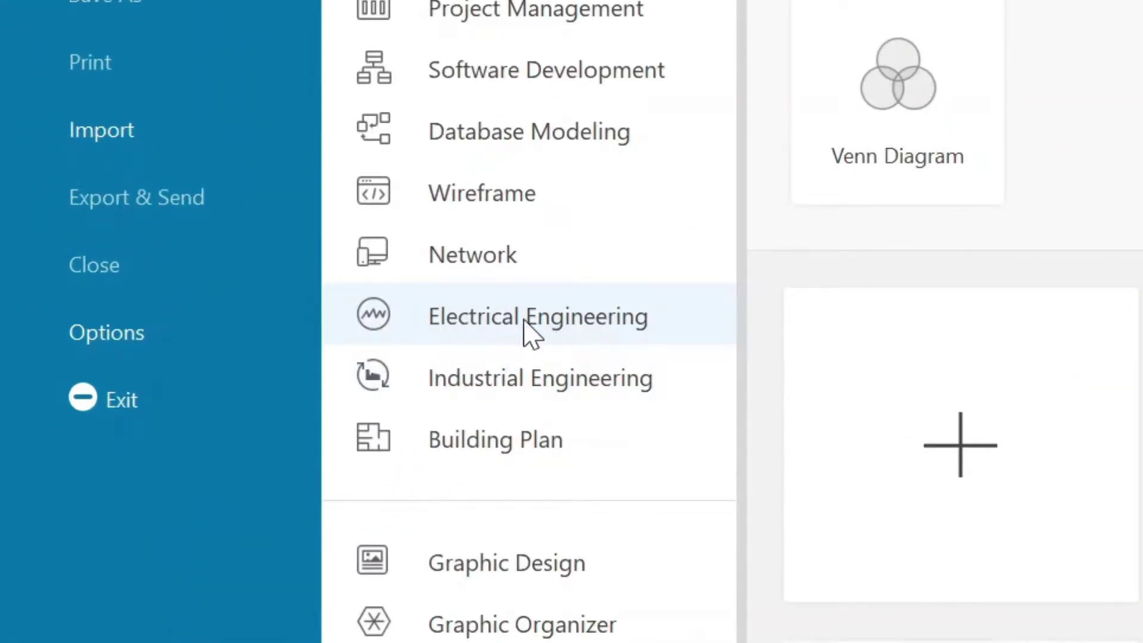
Create Drawing1, a blank drawing from the Electrical Engineering category
left_click(509, 331)
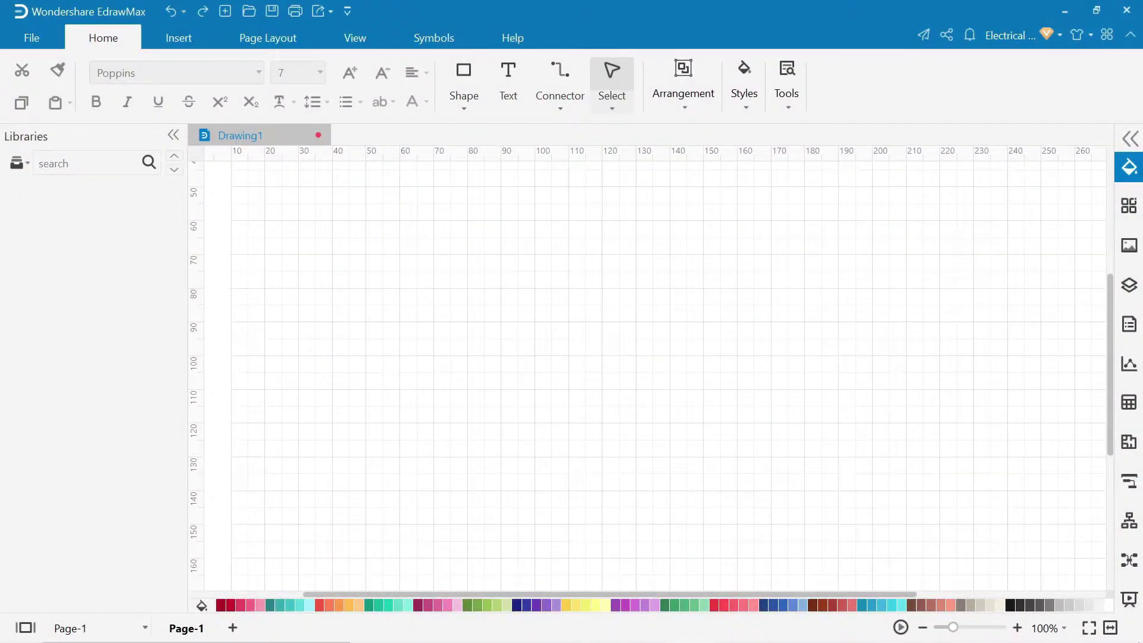
Load the Basic Electrical Symbols library and select its ground symbol
left_click(20, 163)
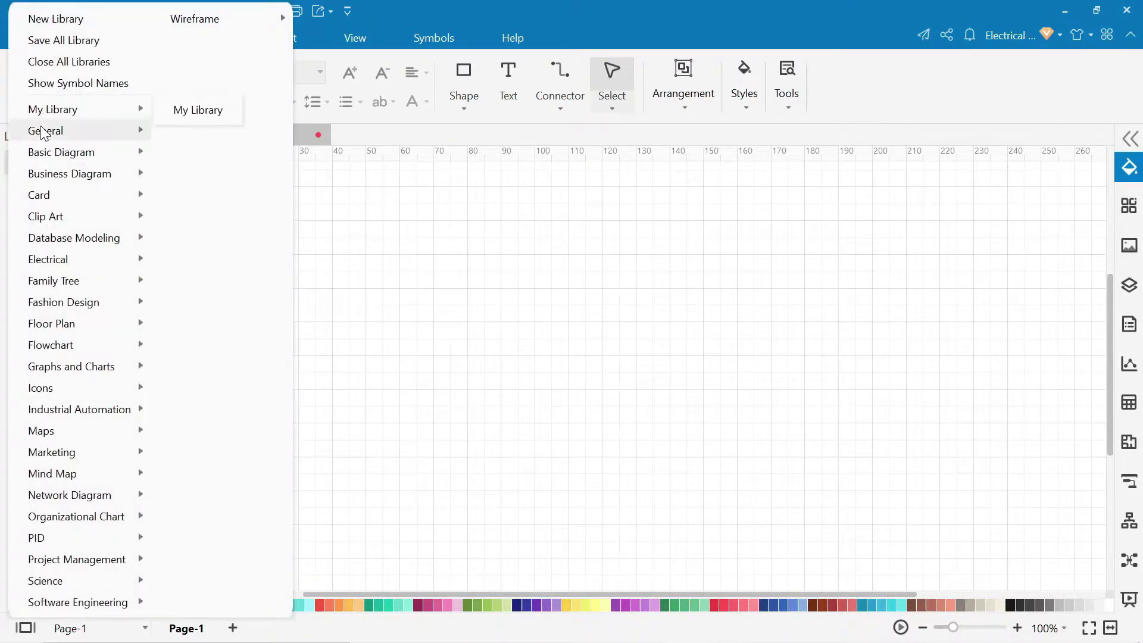
mouse_move(48, 259)
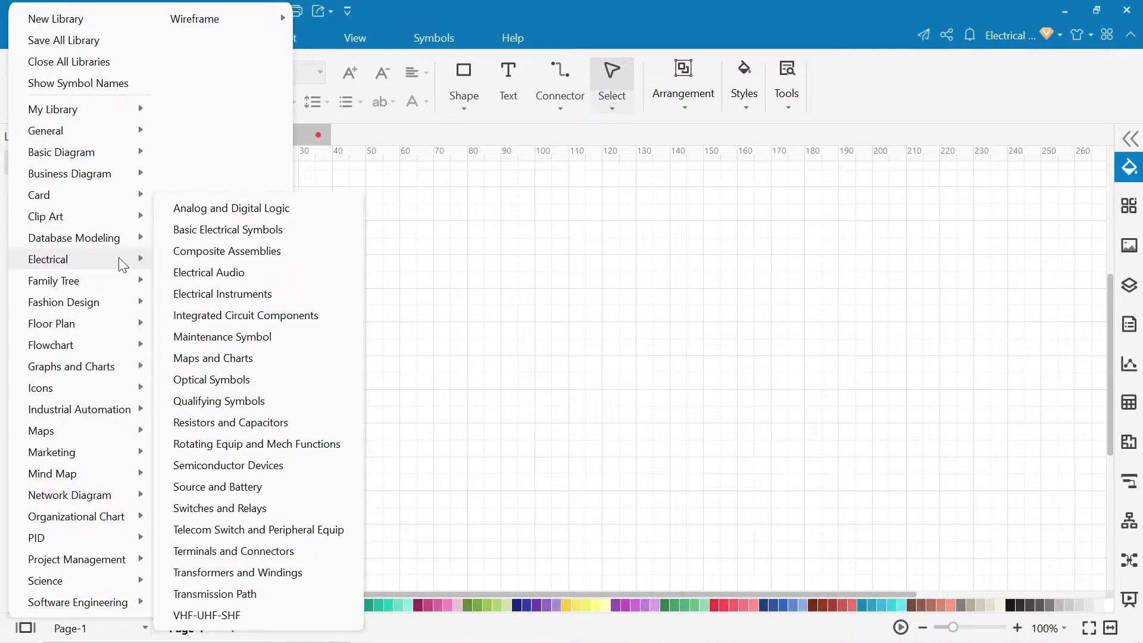
left_click(119, 260)
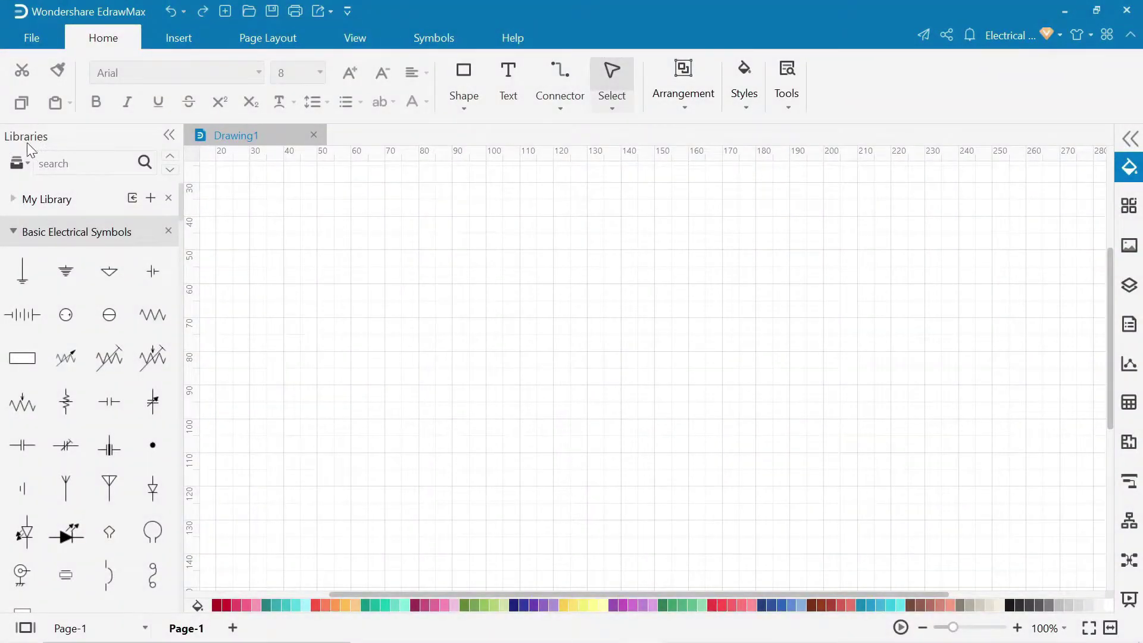
left_click(23, 271)
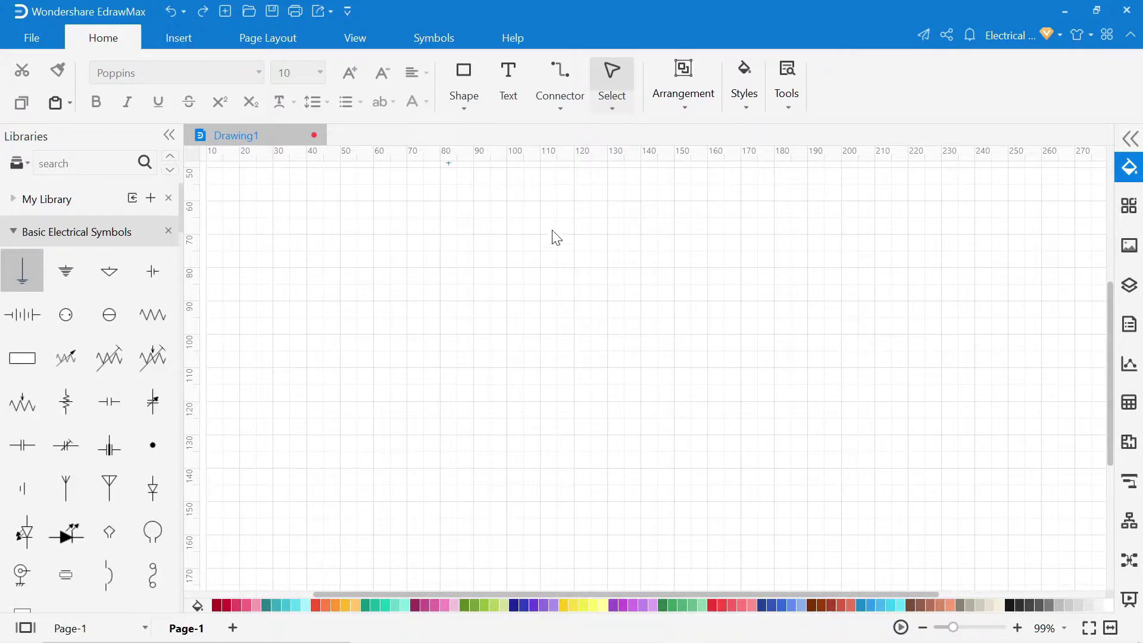
Draw a rectangle at the upper right and a circle at the lower right
left_click(473, 110)
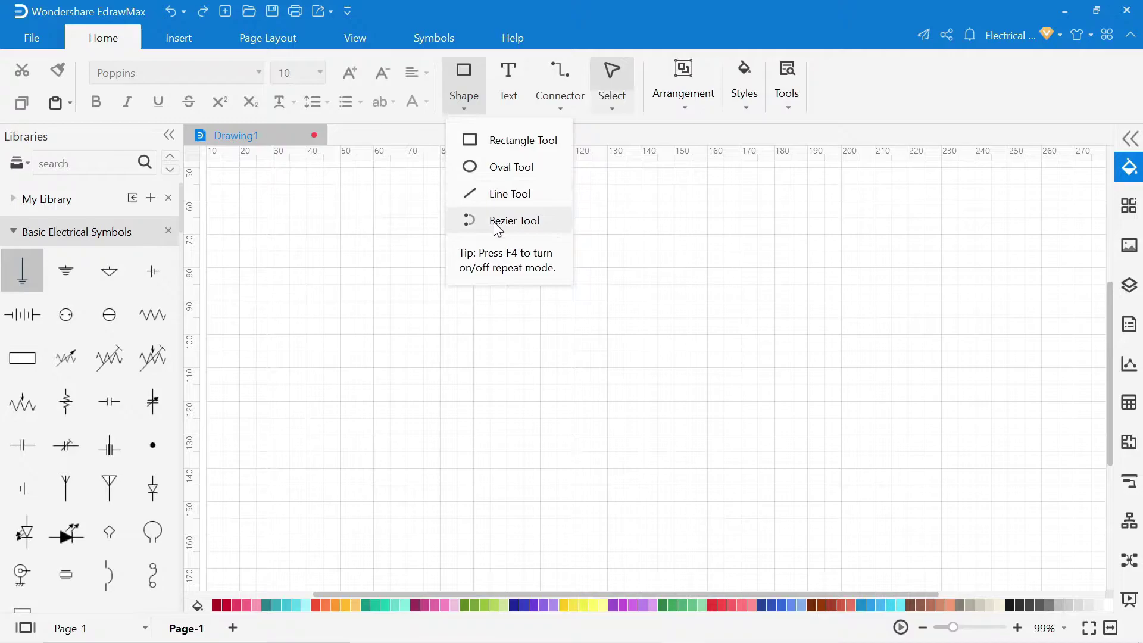
left_click(482, 148)
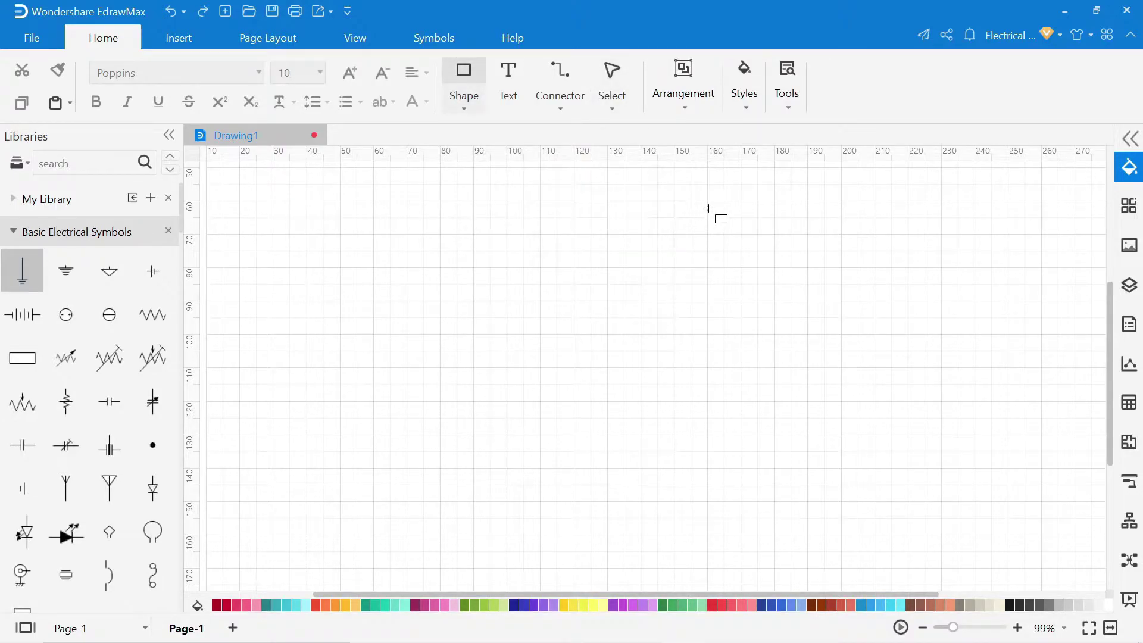
left_click_drag(709, 208, 900, 284)
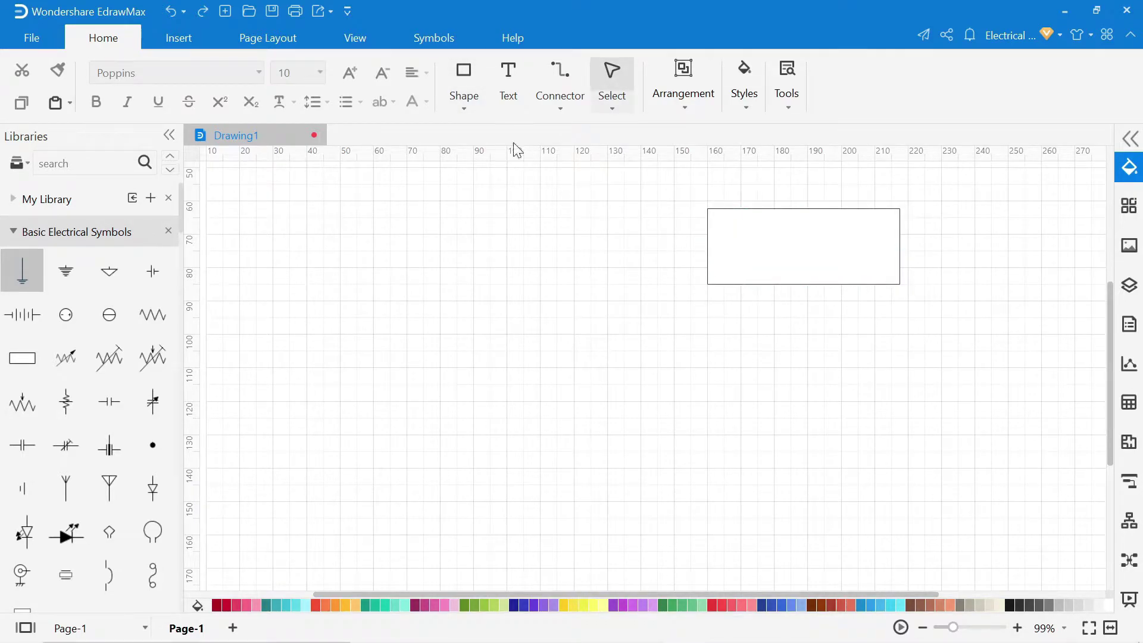
left_click(463, 105)
left_click(514, 163)
left_click_drag(861, 427, 957, 528)
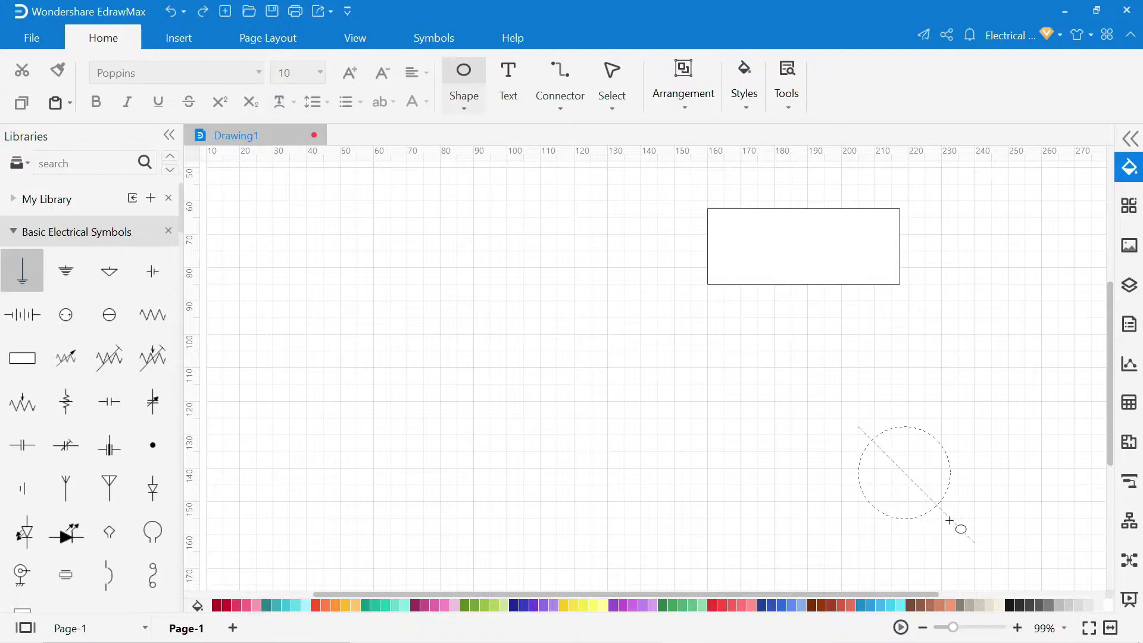
Draw a second rectangle at the lower left and place a battery symbol at left
left_click(464, 110)
left_click(514, 134)
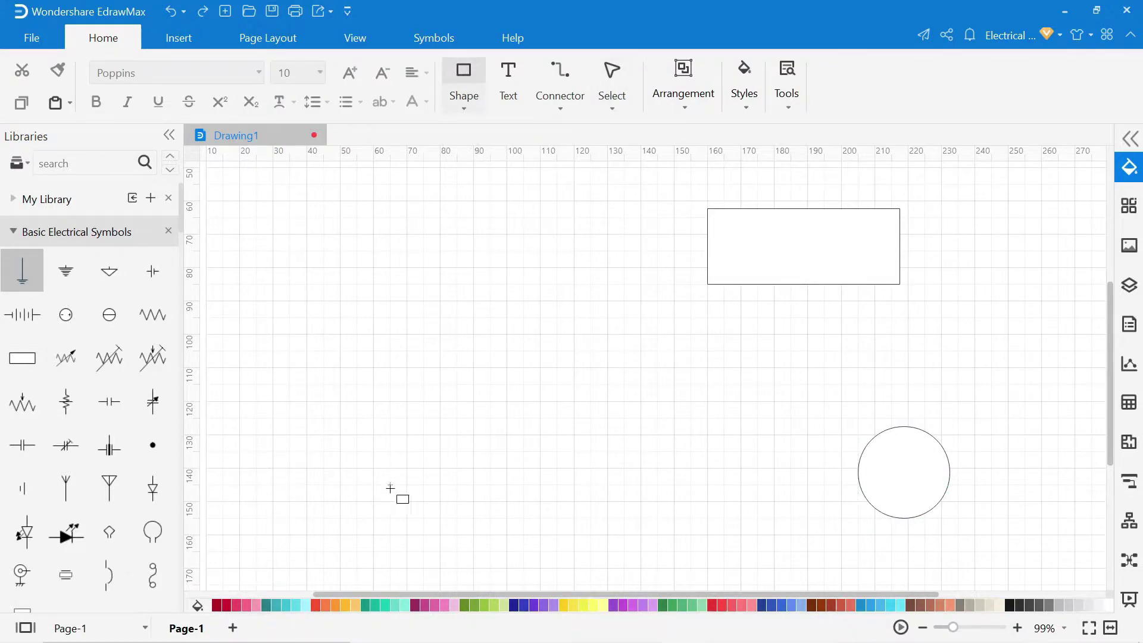
left_click_drag(377, 468, 519, 514)
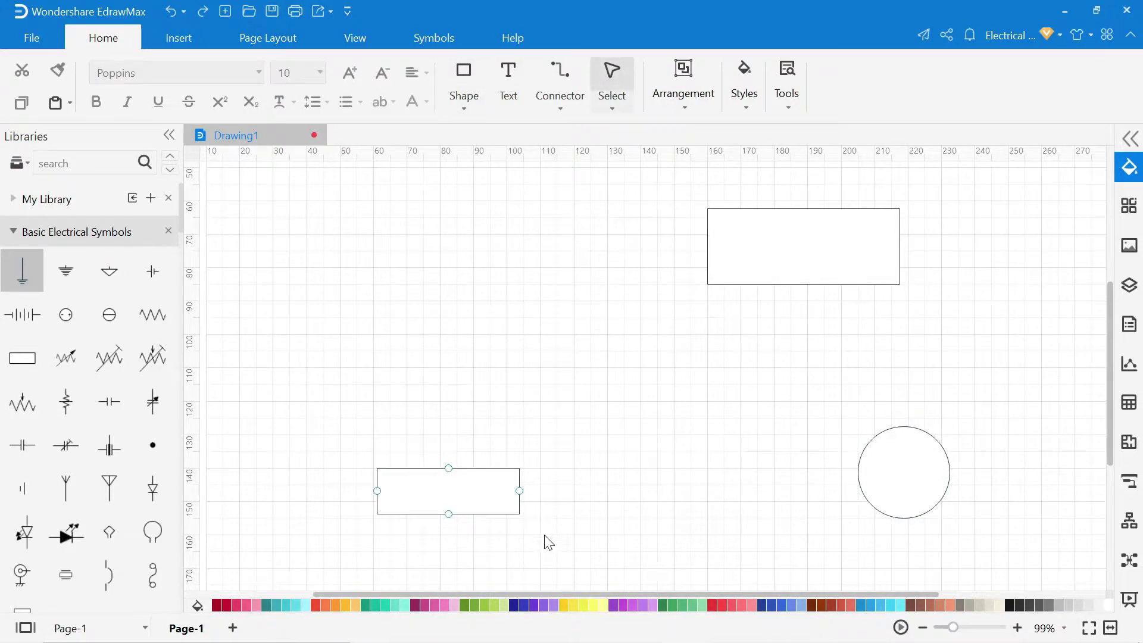
mouse_move(21, 315)
left_mouse_down()
mouse_move(323, 332)
mouse_move(260, 339)
left_mouse_up()
Place a switch symbol below the battery and a ground symbol near the top middle
left_click(440, 340)
left_click(384, 355)
left_click(88, 164)
type("switch")
key("Return")
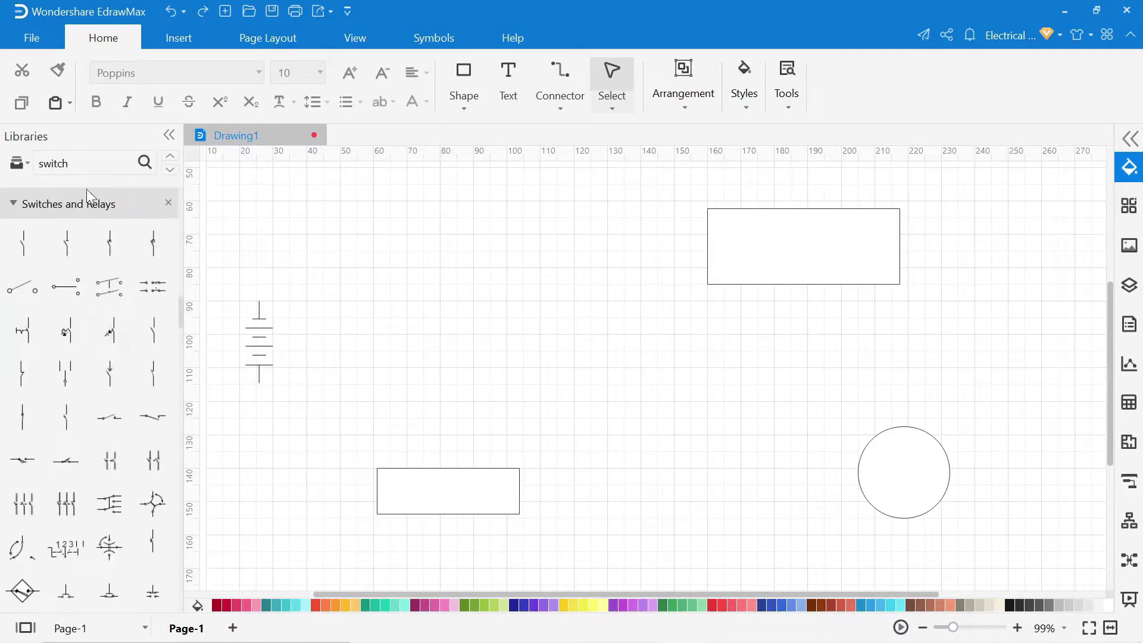
left_click_drag(21, 287, 332, 420)
type("ground")
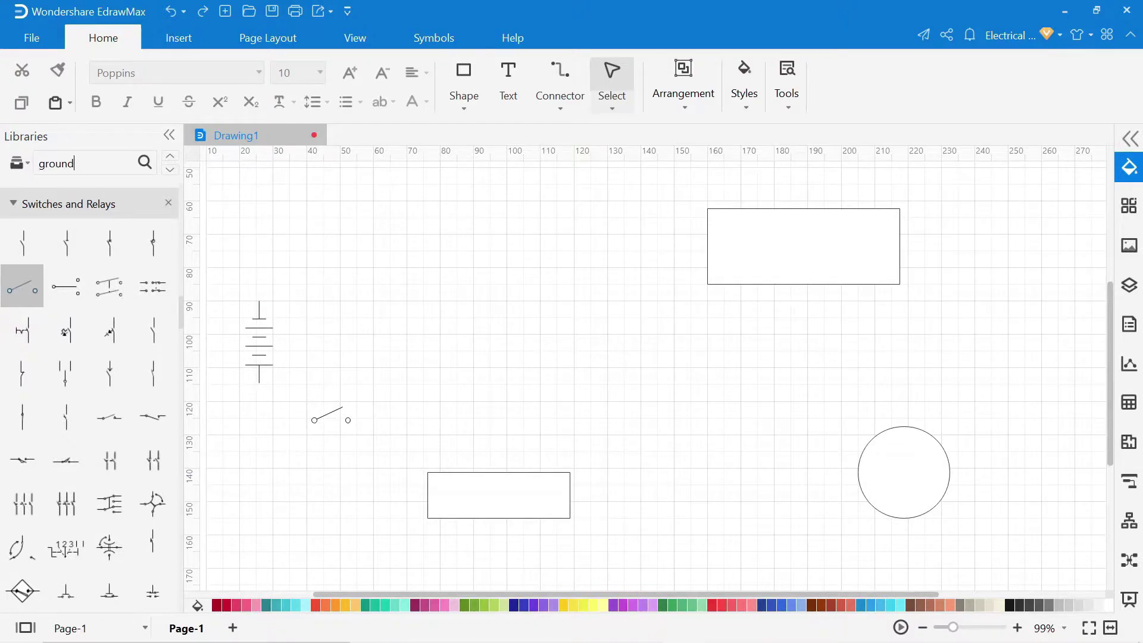
key("Return")
left_click_drag(21, 281, 491, 312)
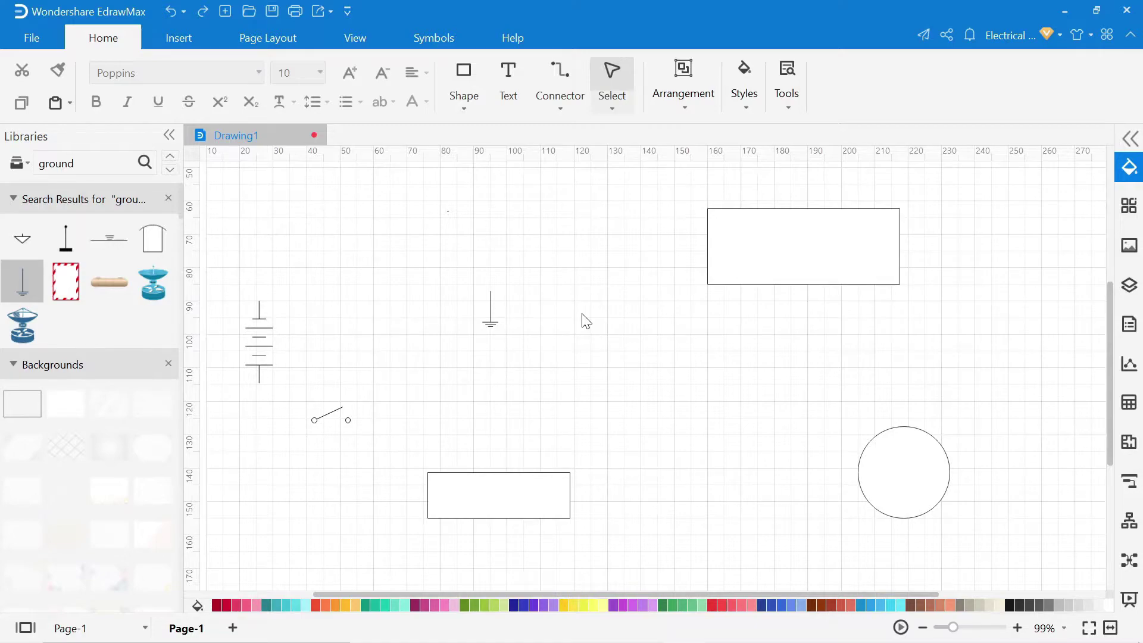
Add four connection points along the top rectangle's bottom edge
left_click(565, 108)
left_click(576, 221)
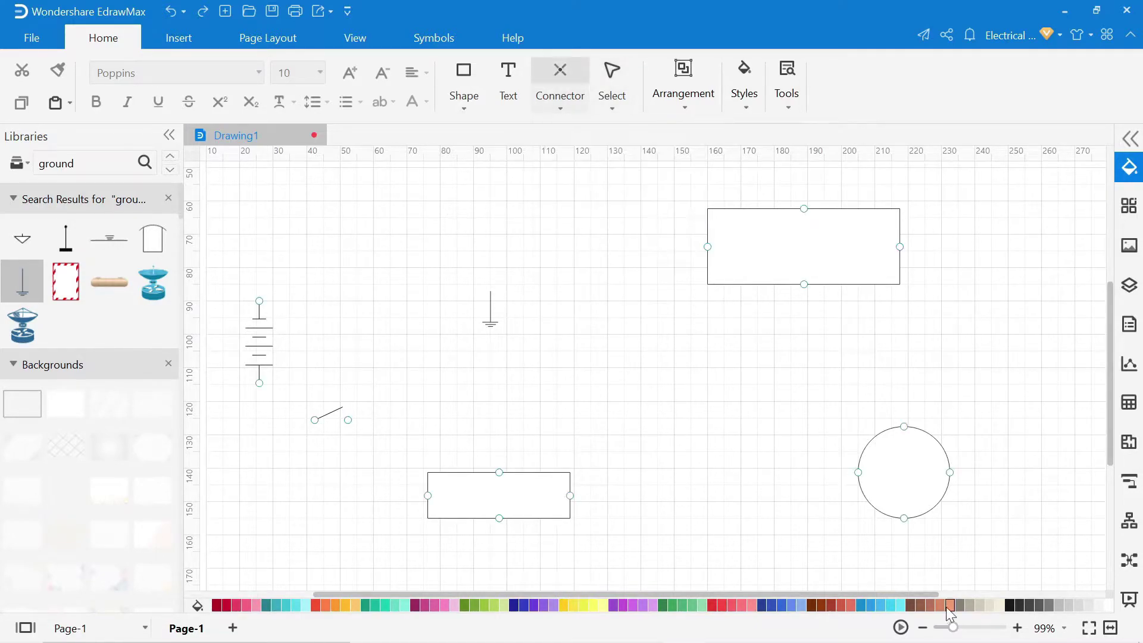
left_click_drag(952, 628, 963, 631)
left_click(776, 233)
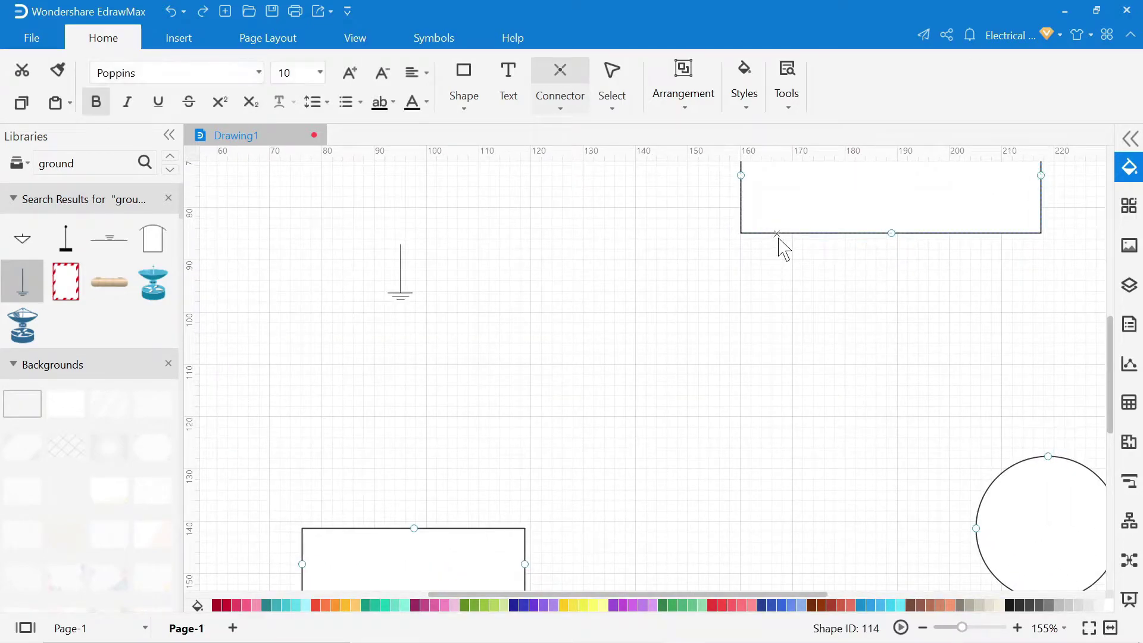
left_click(836, 233)
left_click(948, 232)
left_click(1002, 232)
Add connection points on the circle's upper right
key("Tab")
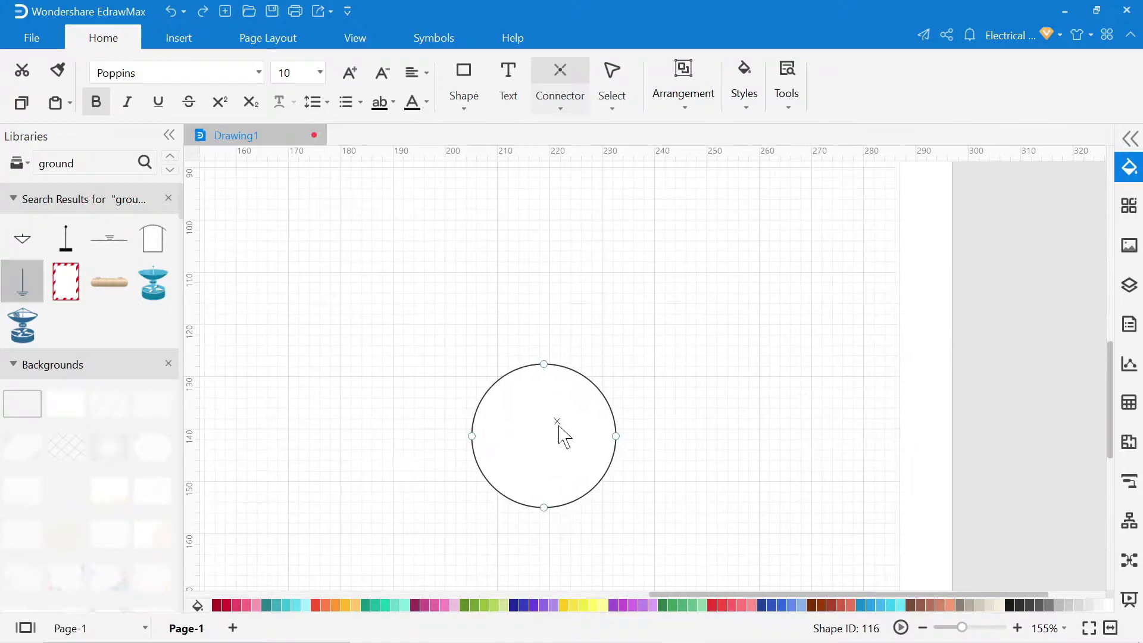
scroll(640, 350, "up", 2)
left_click(590, 377)
scroll(589, 378, "down", 2, "ctrl")
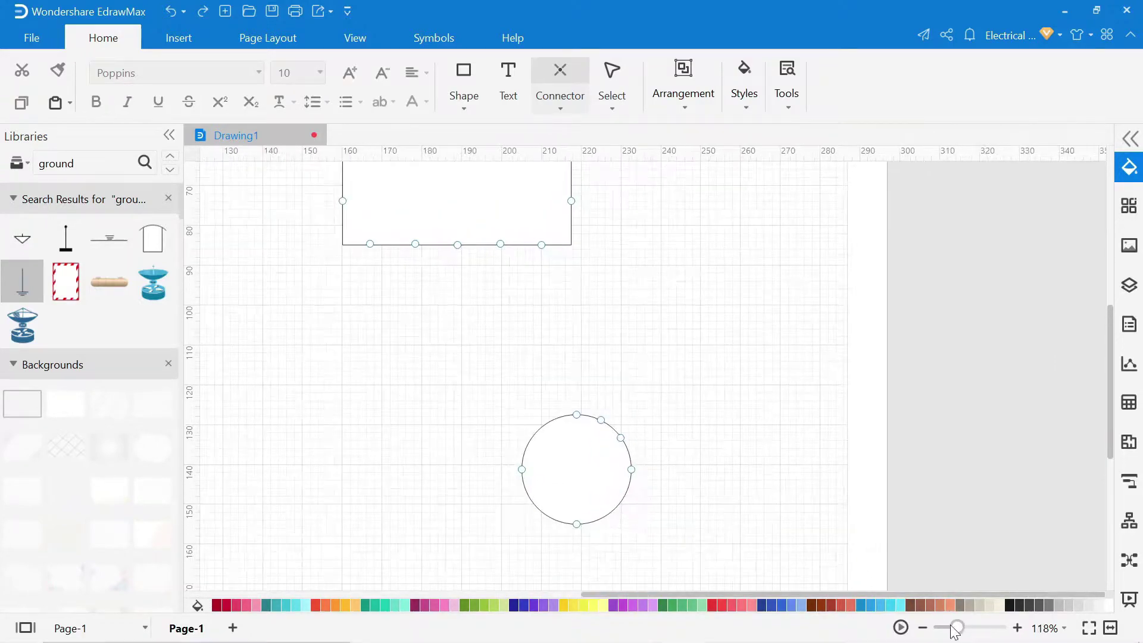
scroll(746, 428, "left", 5)
scroll(746, 428, "down", 3, "ctrl")
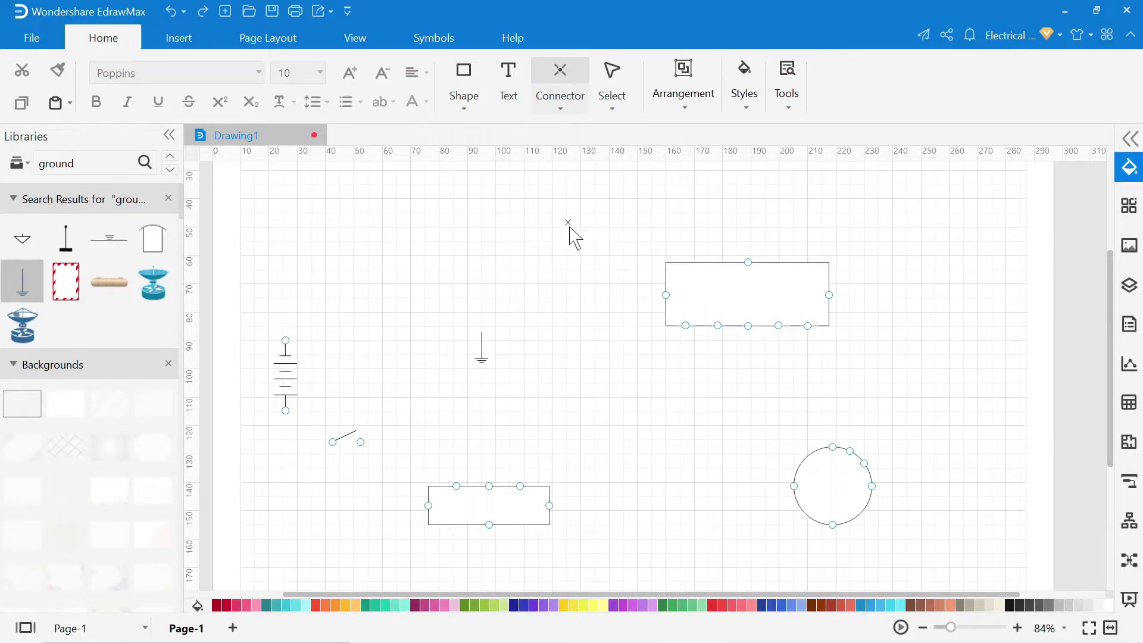
left_click(563, 110)
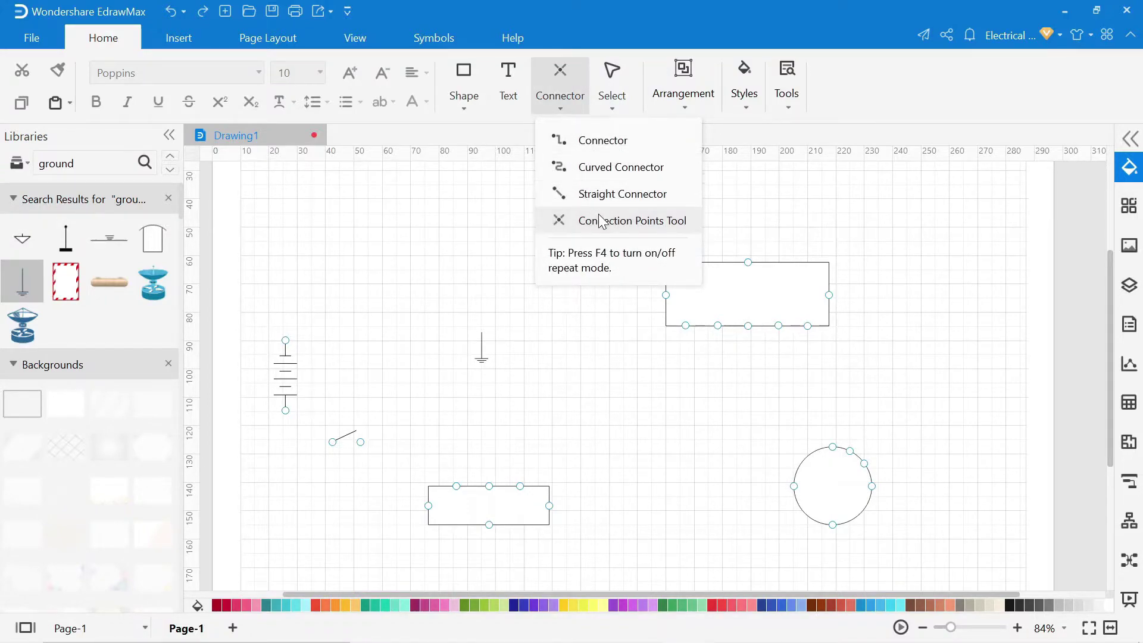
Choose right-angled connectors and set red as the default connector line colour
left_click(565, 143)
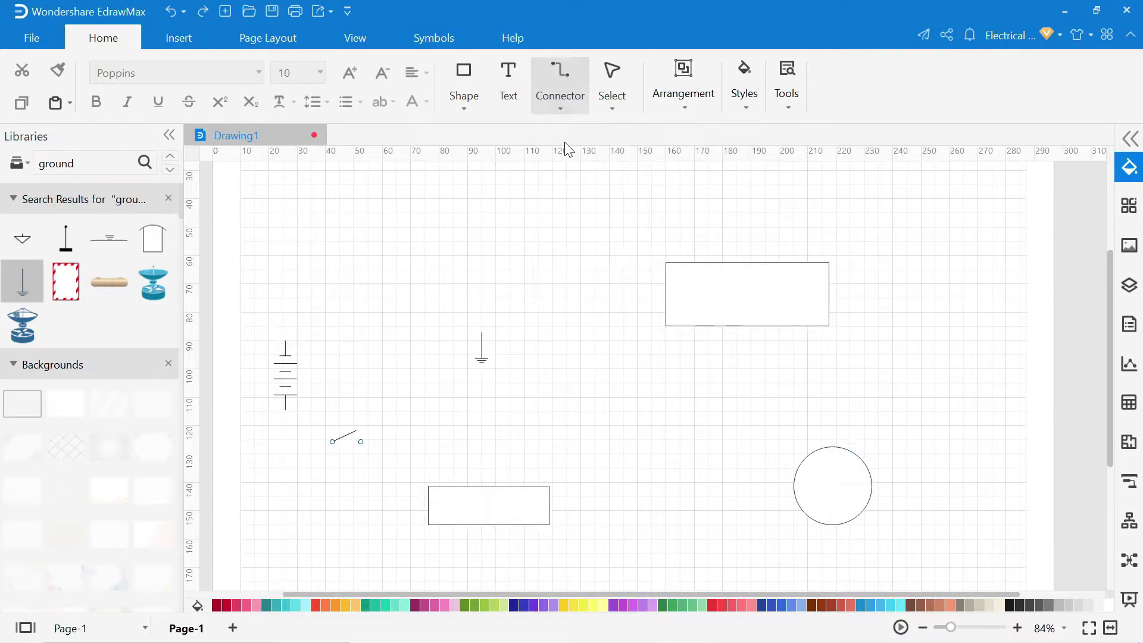
left_click(29, 37)
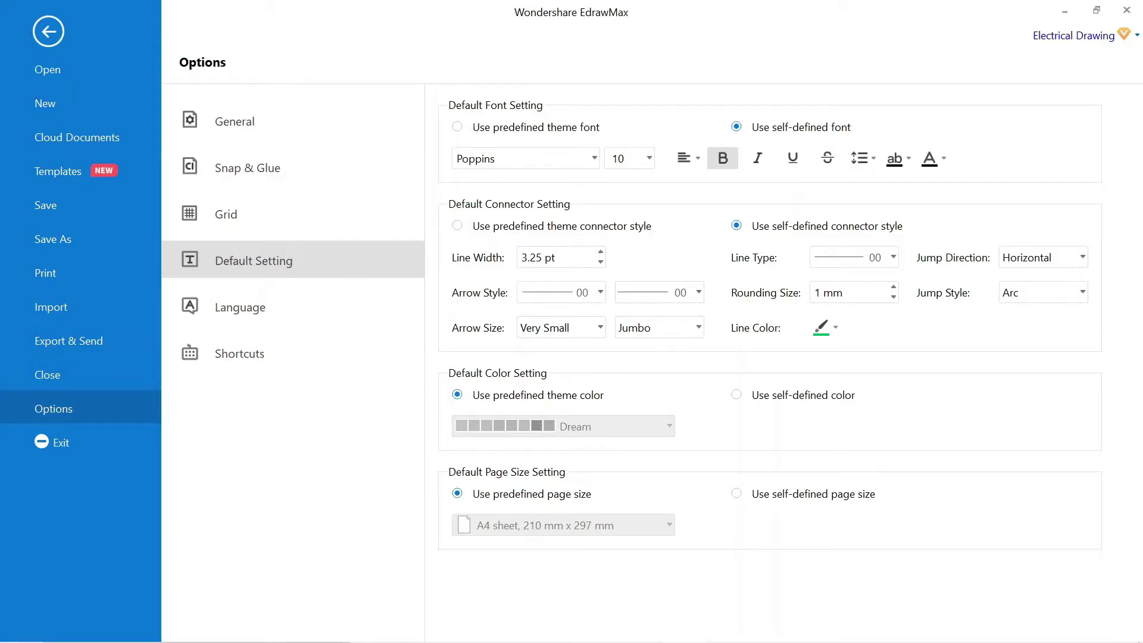
left_click(833, 329)
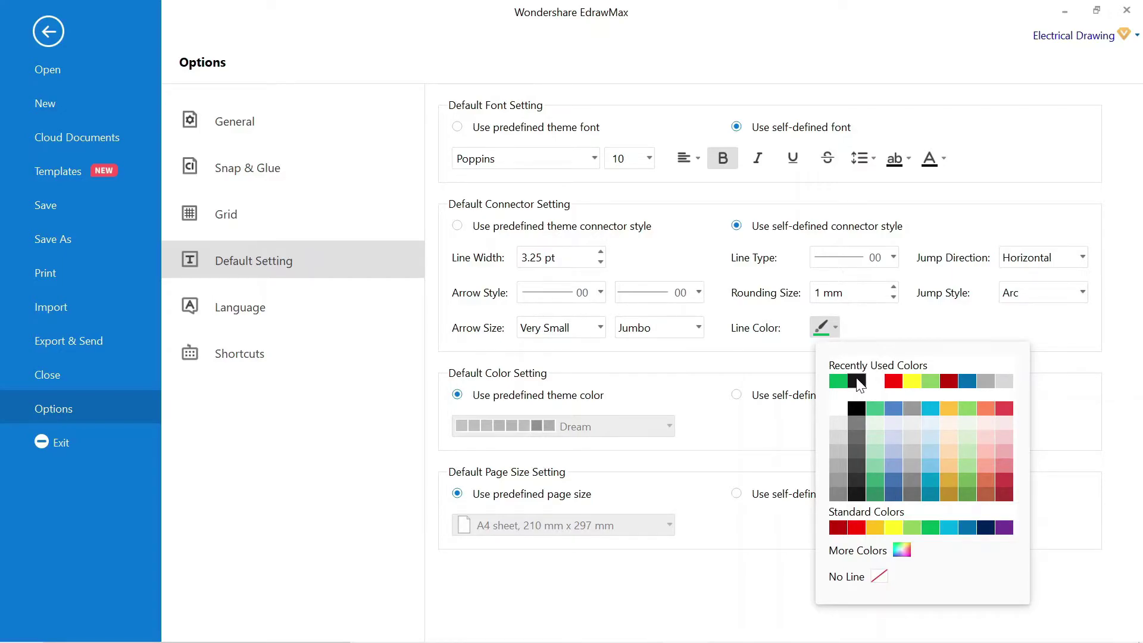
left_click(893, 383)
left_click(46, 34)
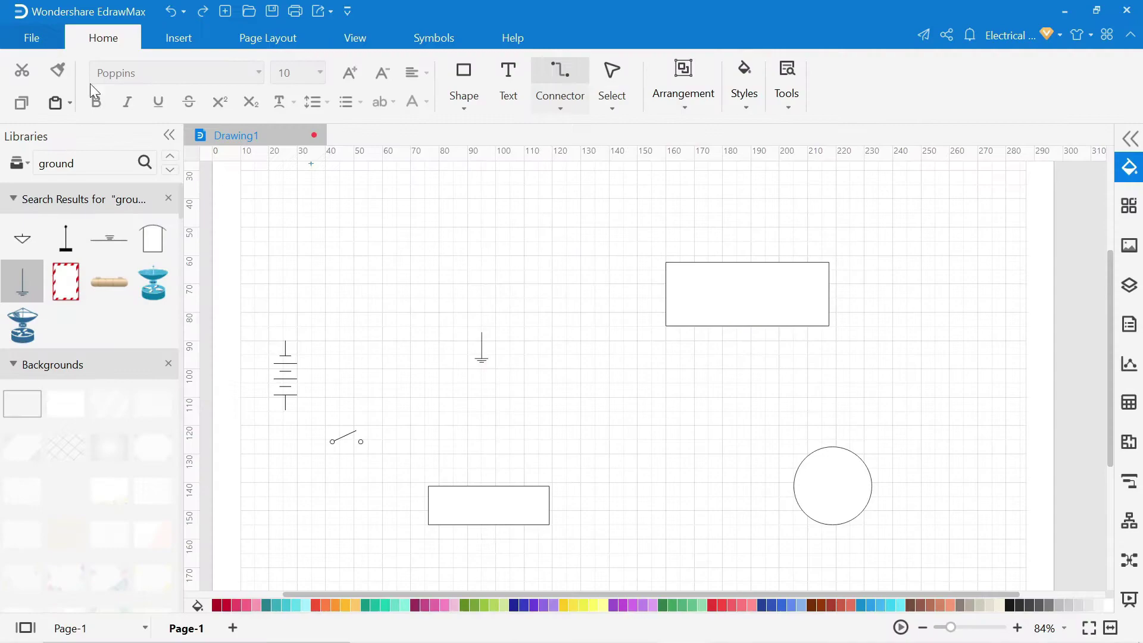
Draw red right-angle wires between the two rectangles and from the switch to the junction
left_click(555, 109)
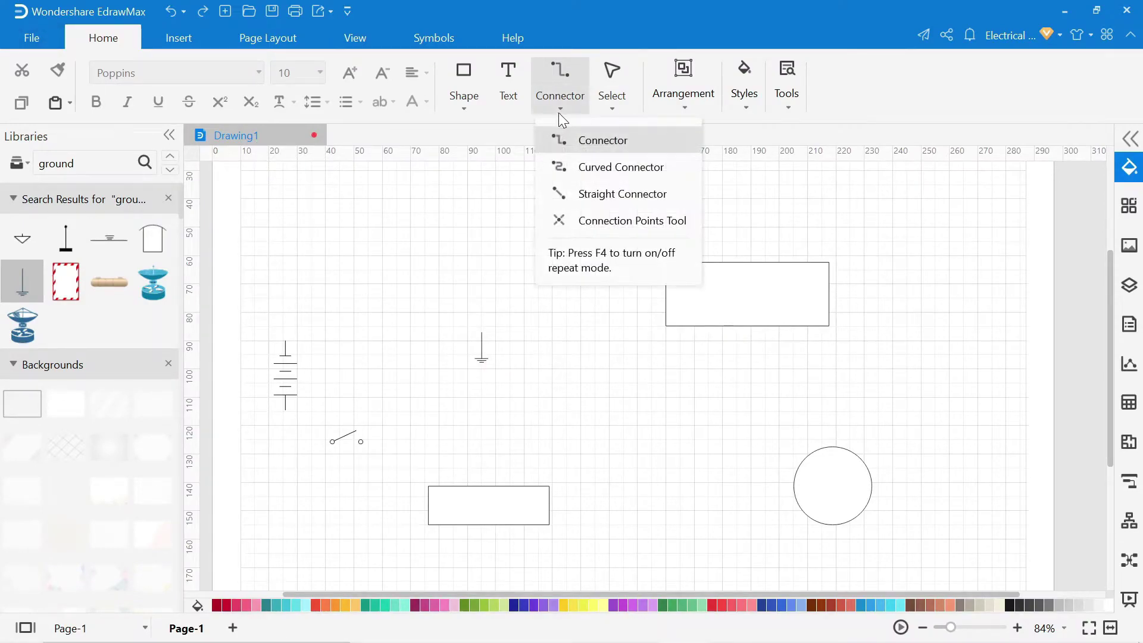
left_click(573, 139)
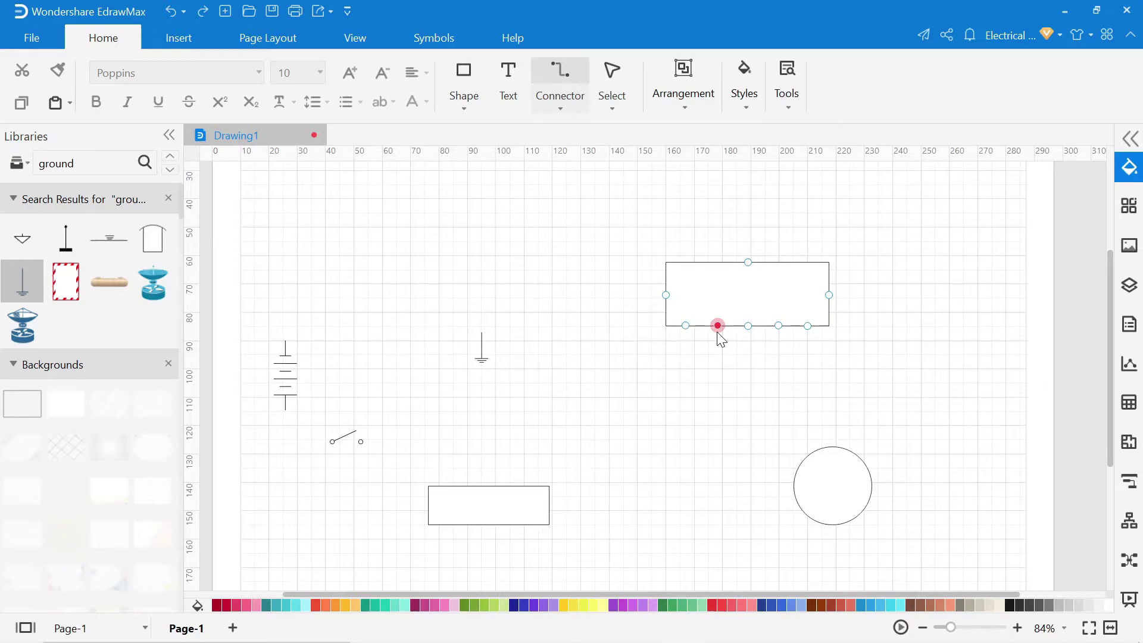
left_click_drag(717, 326, 456, 486)
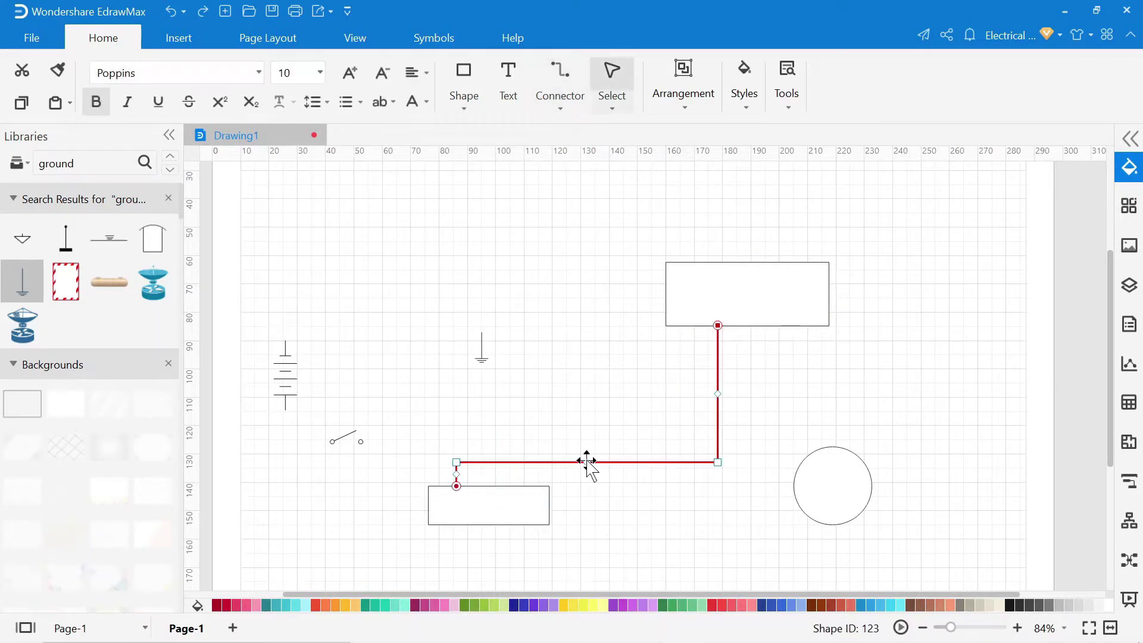
left_click_drag(587, 462, 587, 442)
left_click(606, 498)
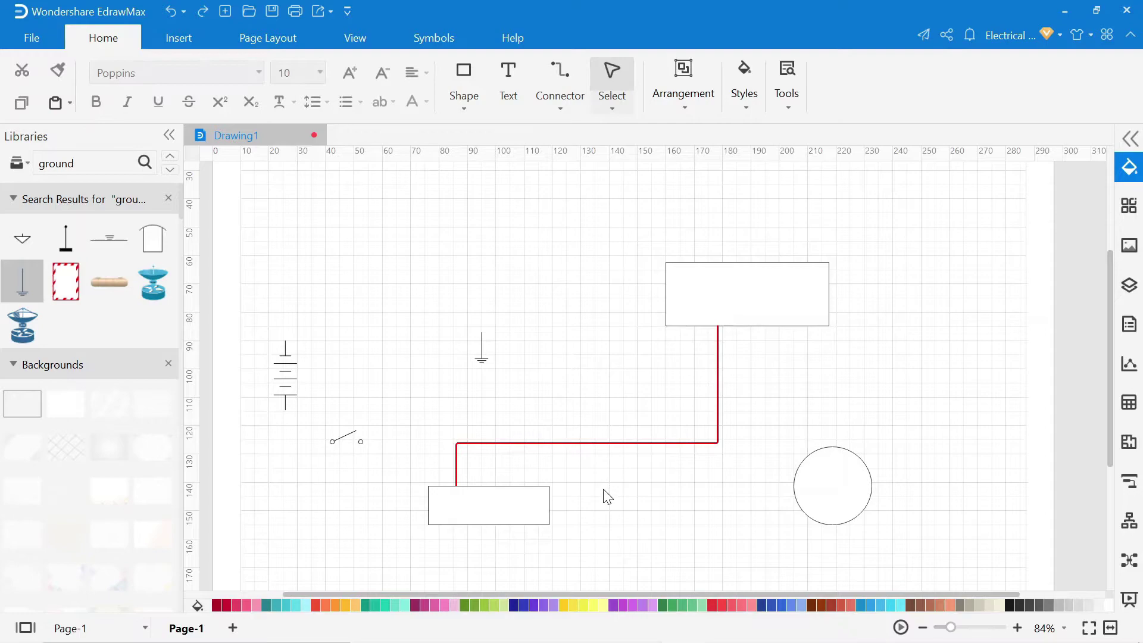
left_click(560, 108)
left_click(590, 138)
left_click_drag(456, 486, 285, 412)
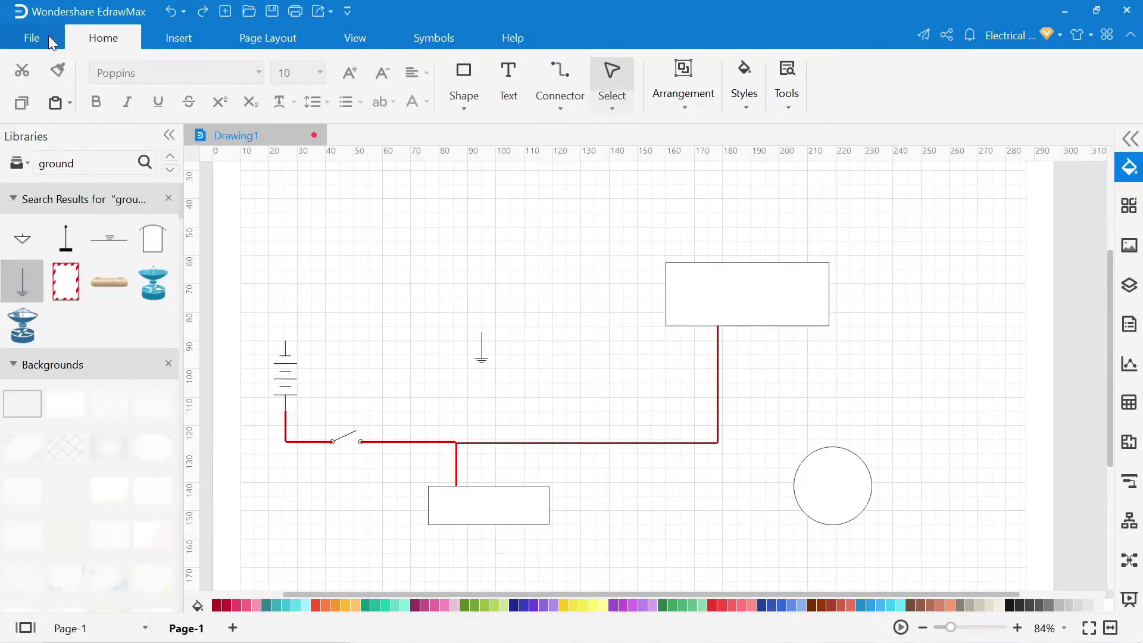
Add black, green and teal wires linking the rectangles, battery, ground and circle
mouse_move(749, 325)
left_mouse_down()
mouse_move(569, 474)
mouse_move(520, 486)
left_mouse_up()
left_click_drag(646, 488, 692, 508)
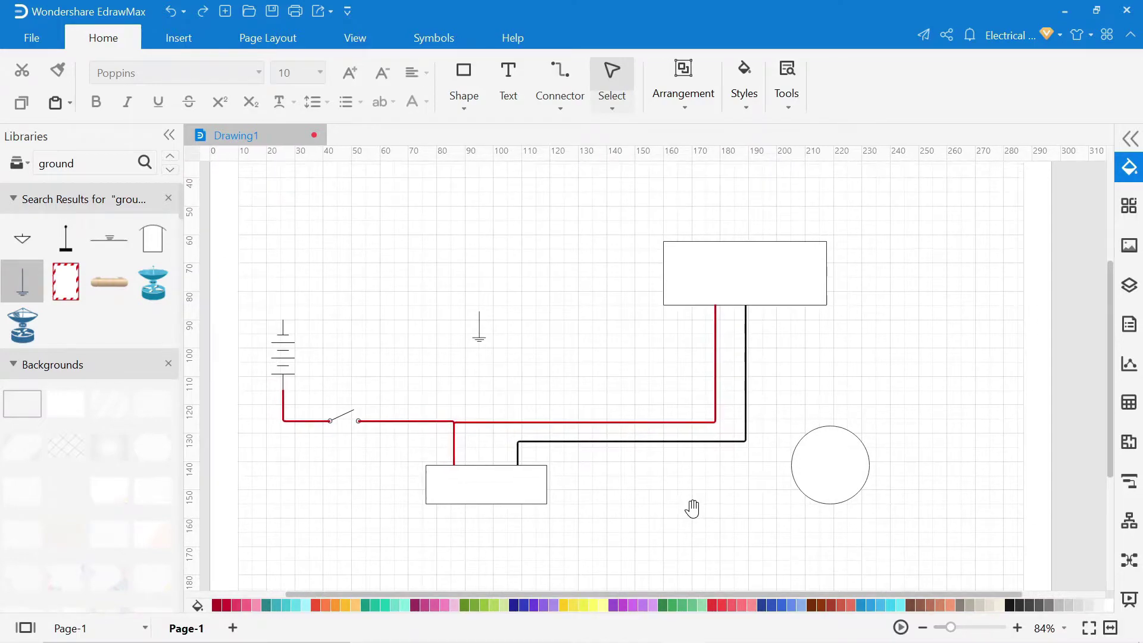
left_click_drag(283, 320, 480, 313)
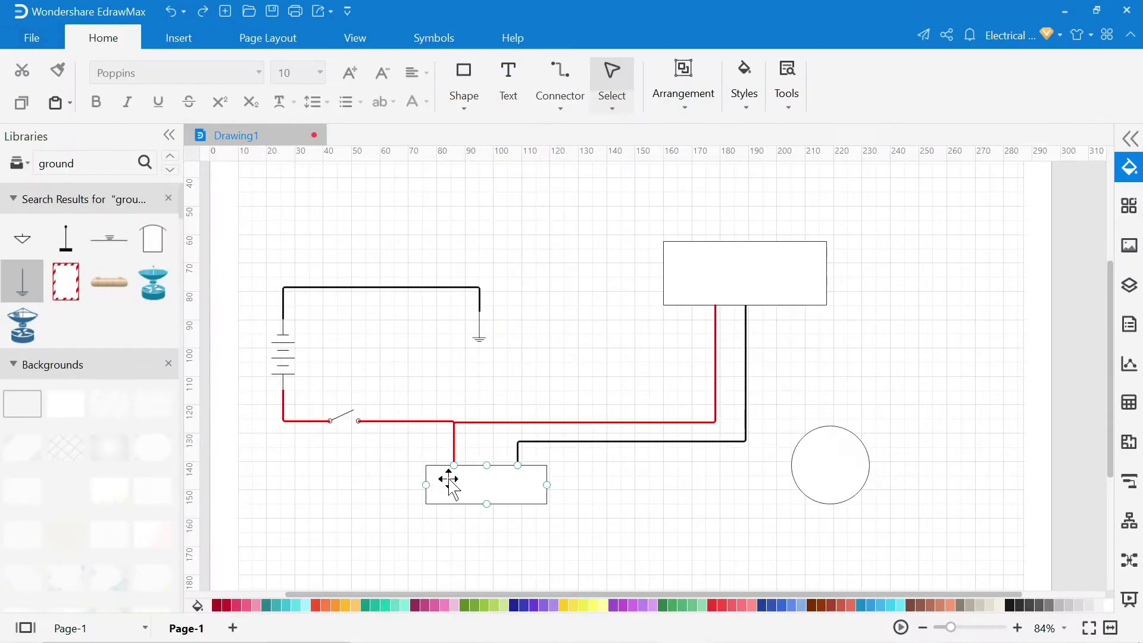
key("ctrl+3")
mouse_move(684, 305)
left_mouse_down()
mouse_move(580, 329)
mouse_move(479, 313)
left_mouse_up()
left_click_drag(402, 486, 484, 312)
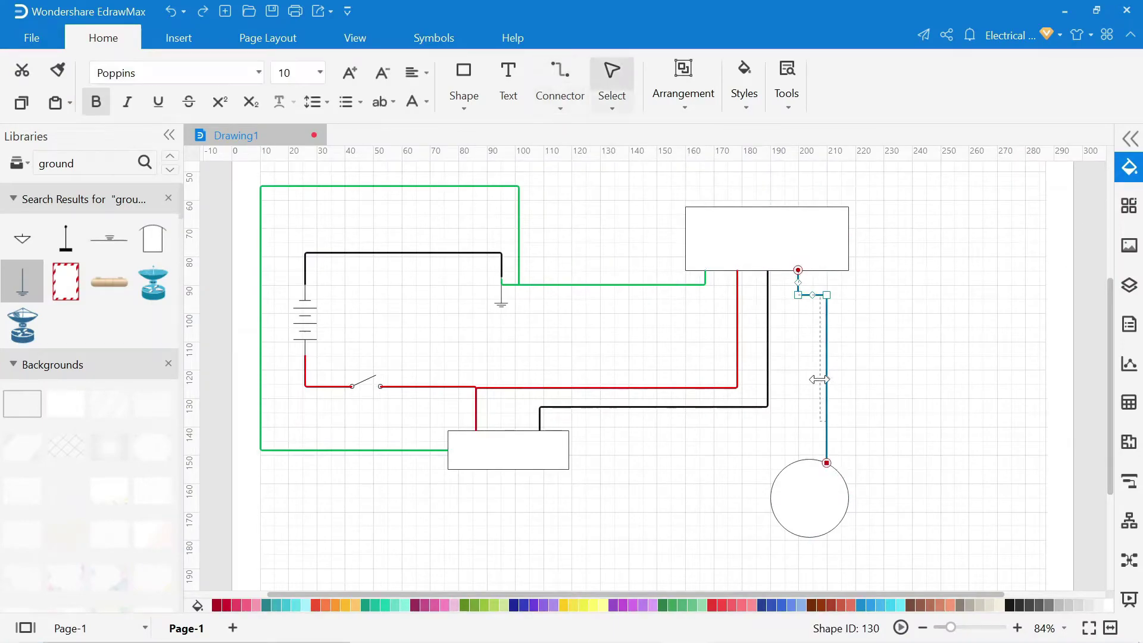
left_click_drag(820, 380, 798, 379)
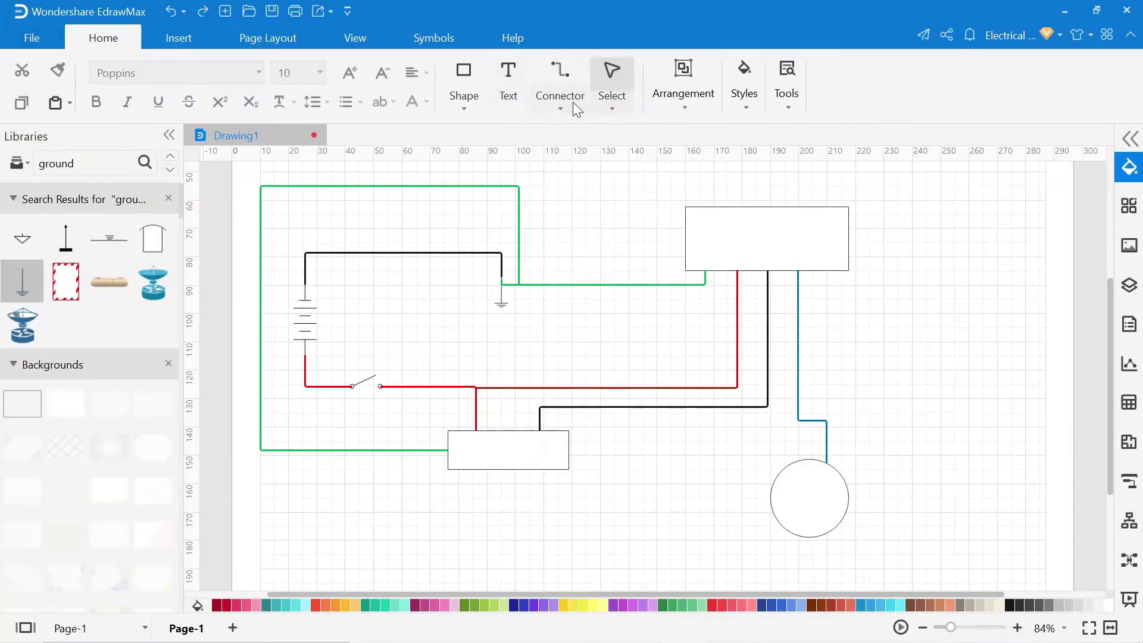
left_click(560, 80)
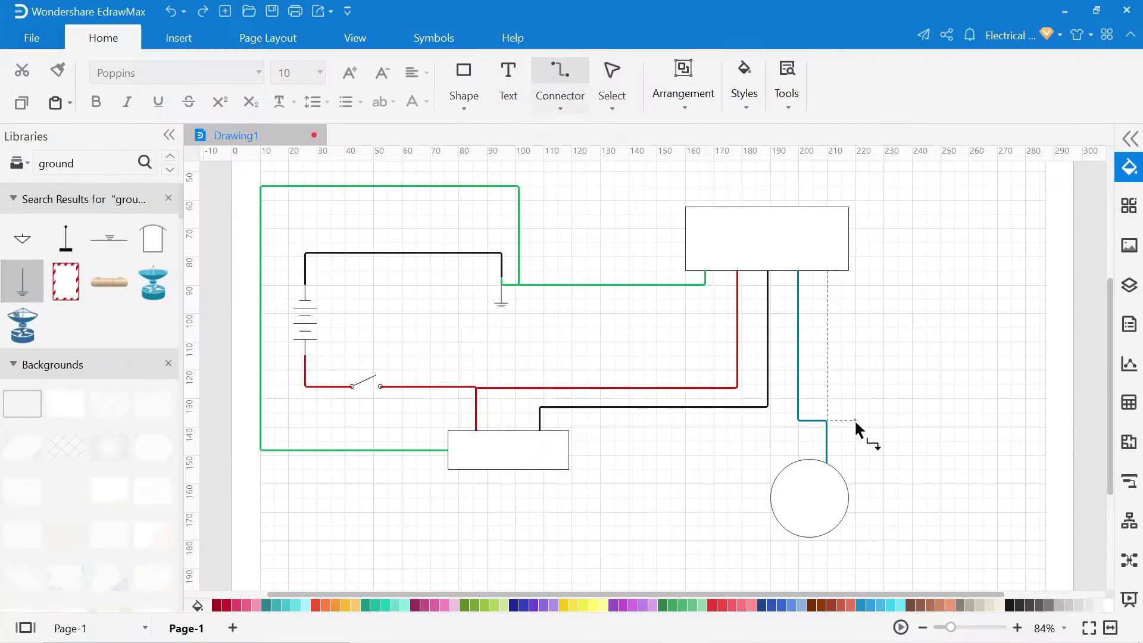
left_click_drag(827, 270, 855, 419)
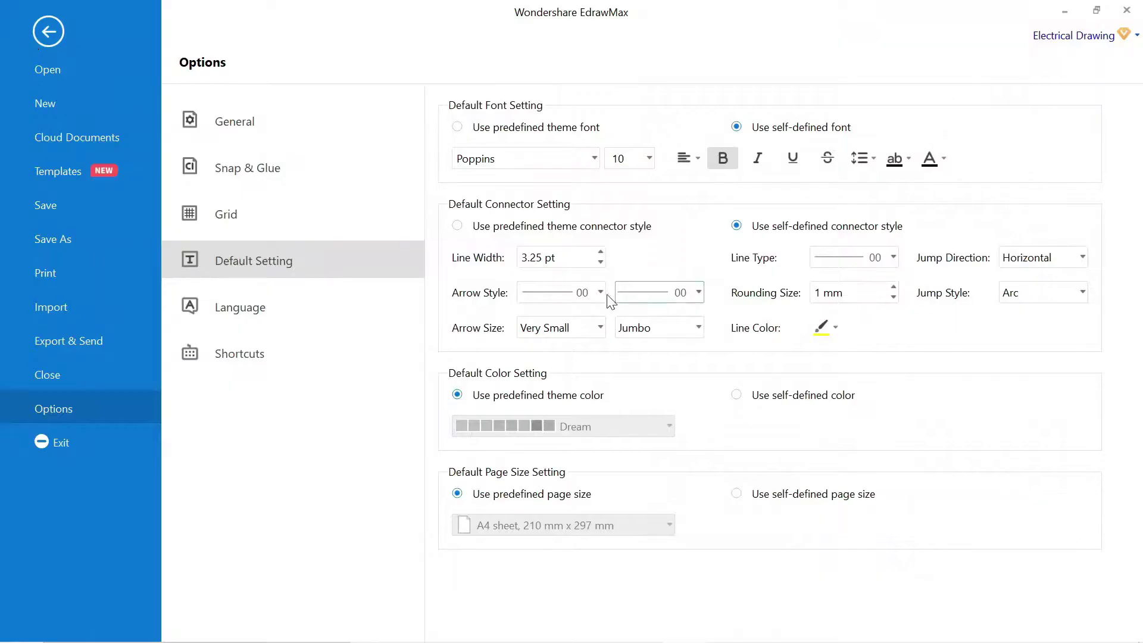
Add an upward arrow ending in a ground symbol below the lower rectangle
left_click(48, 31)
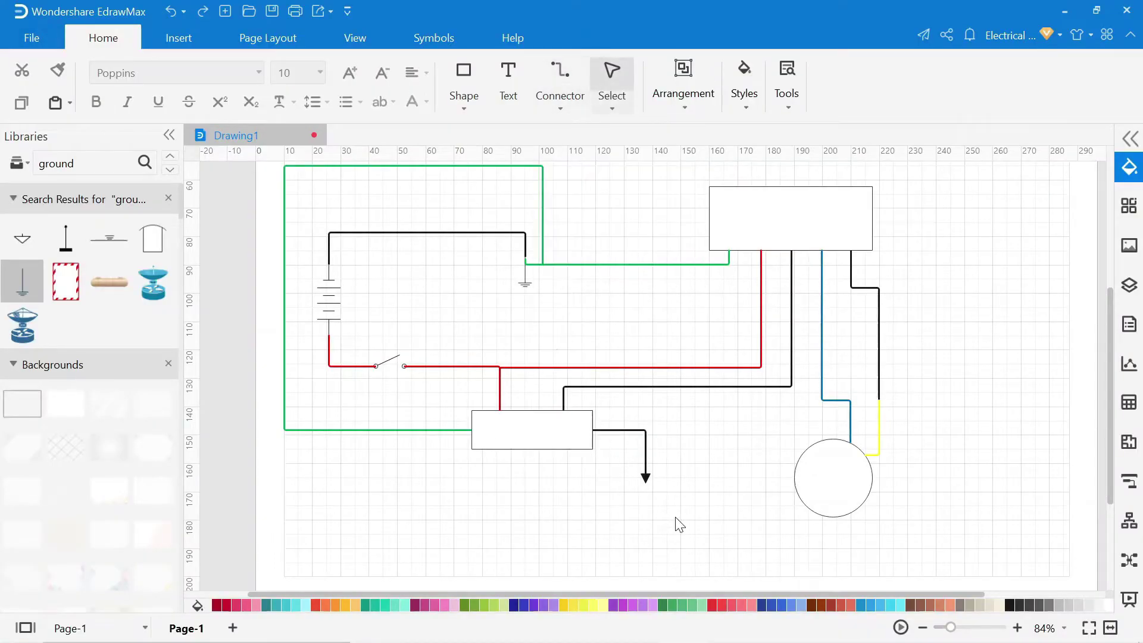
left_click_drag(646, 532, 646, 505)
scroll(717, 518, "down", 2, "ctrl")
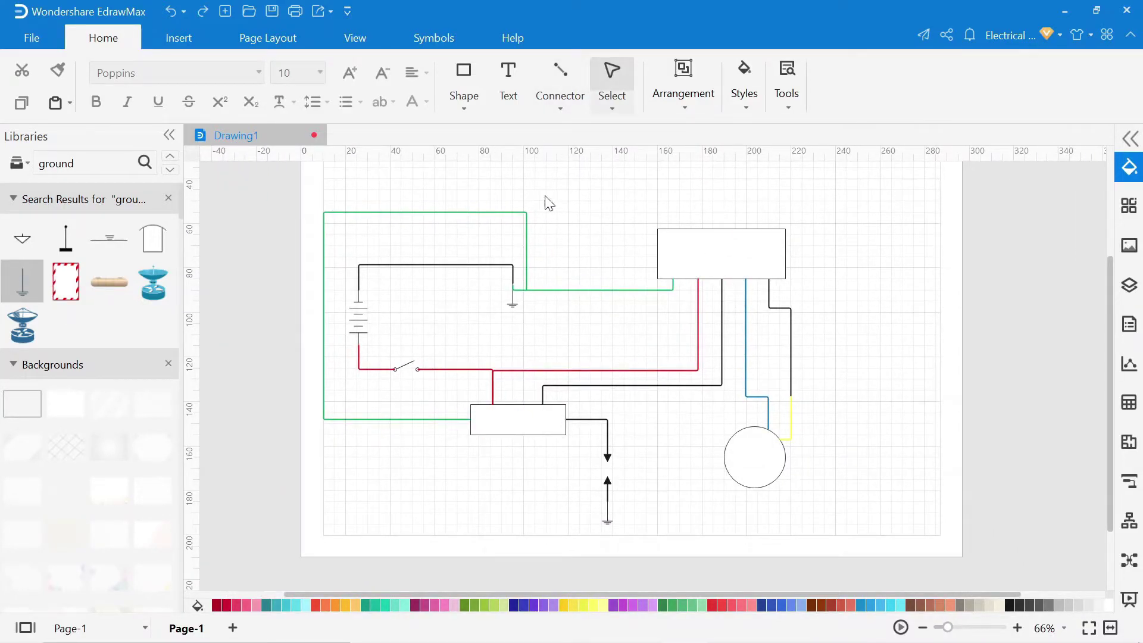
Set the default text to Poppins at size 12
left_click(32, 38)
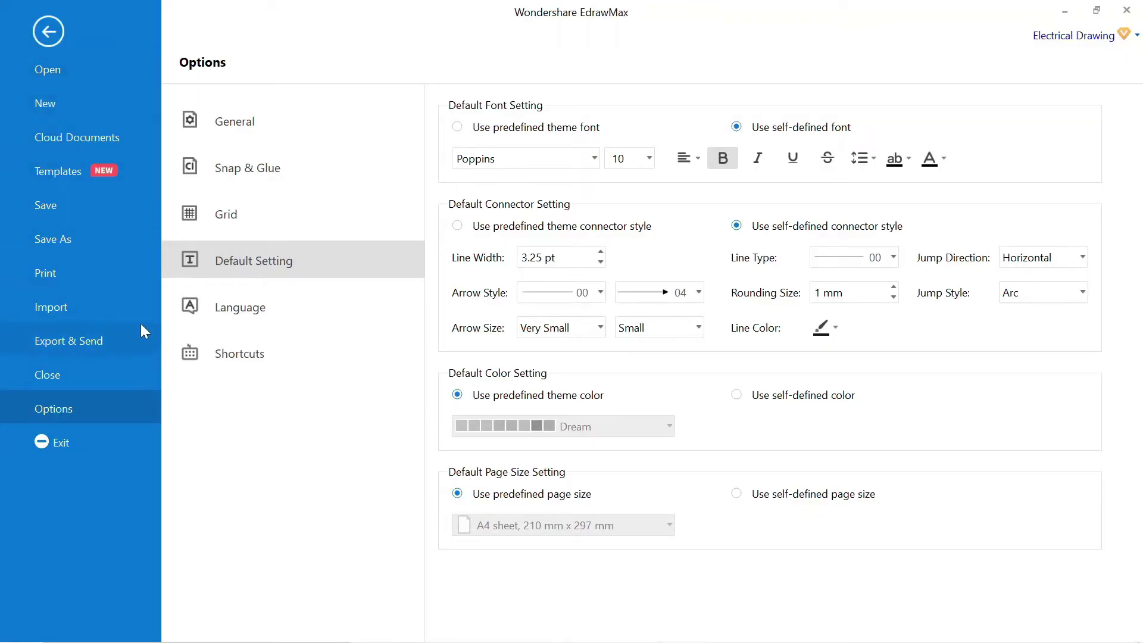
left_click(594, 159)
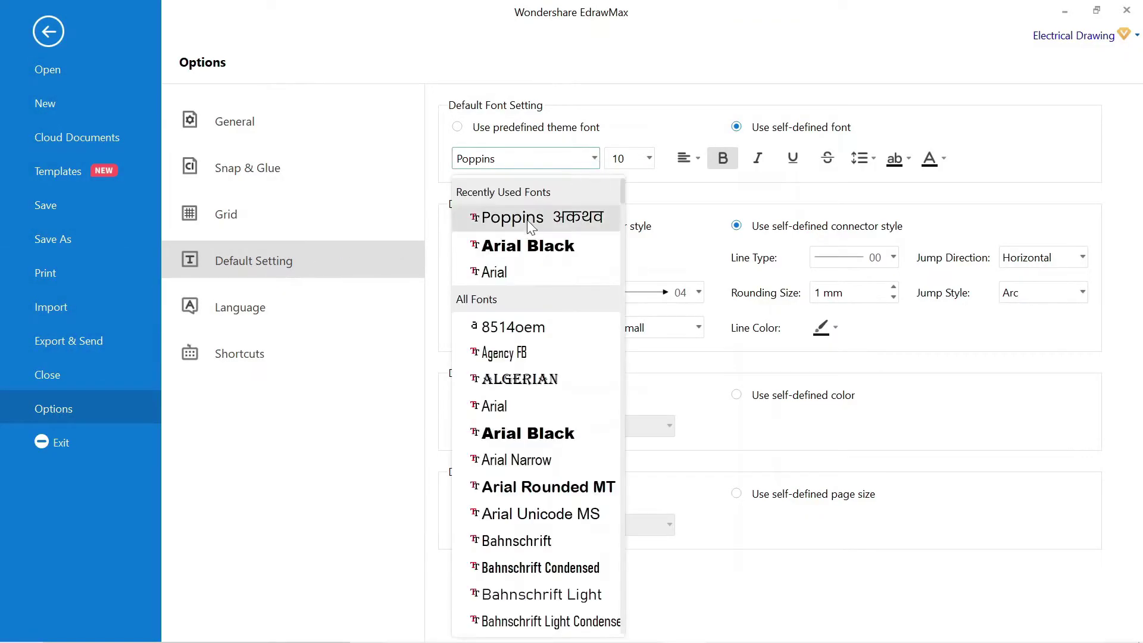
left_click(528, 220)
left_click(651, 163)
left_click(621, 353)
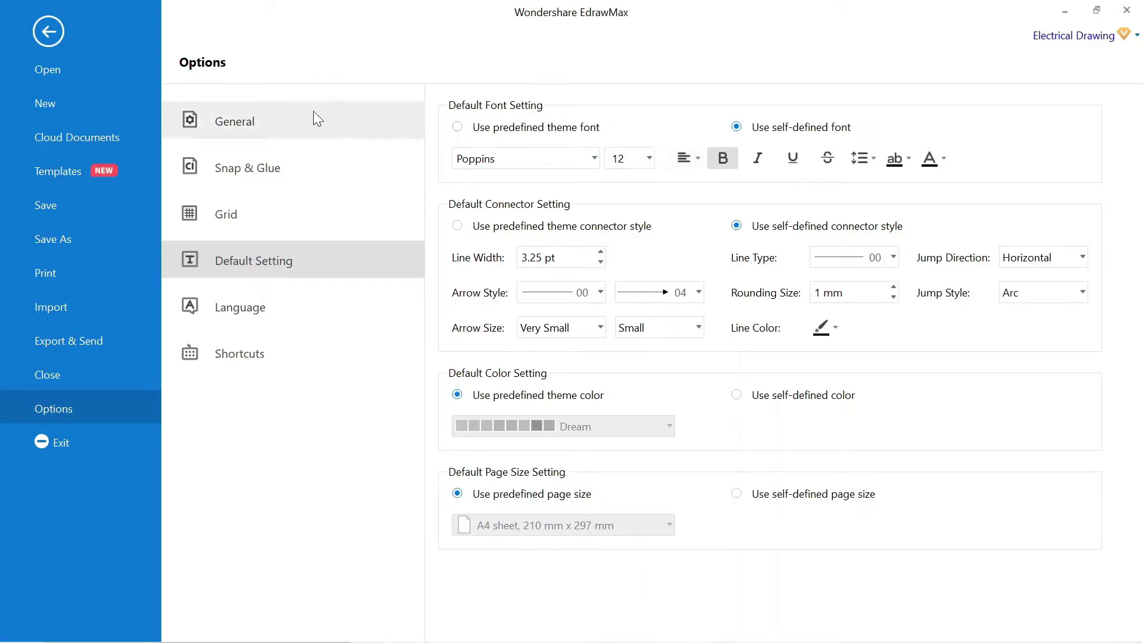
left_click(54, 35)
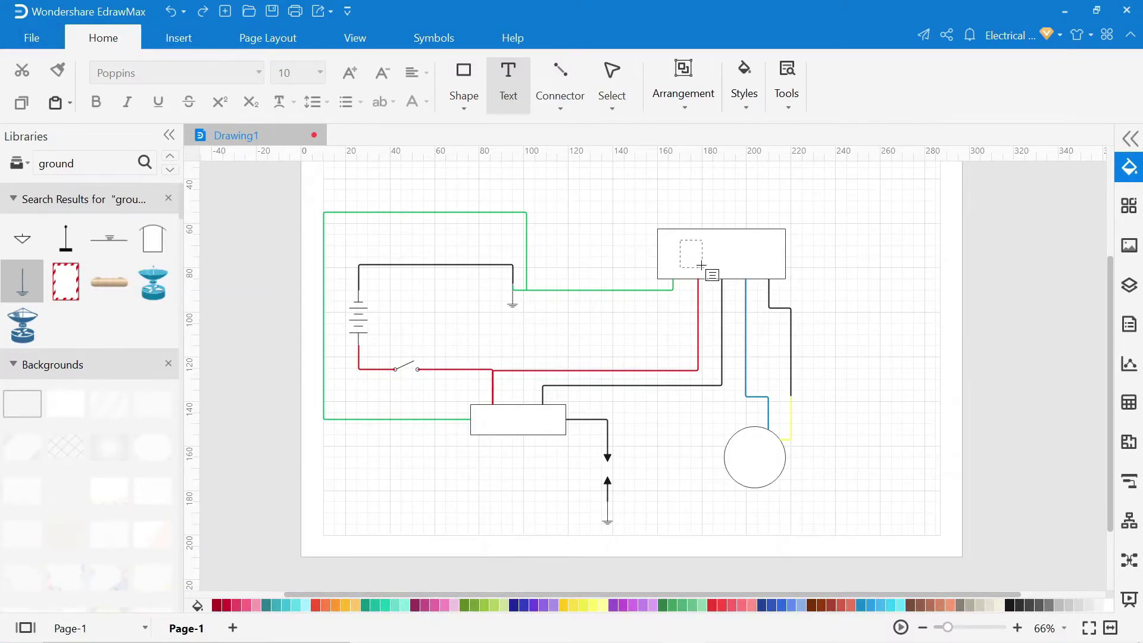
Label the top rectangle 'CDI Unit' and the lower rectangle 'Coil'
left_click_drag(678, 239, 758, 268)
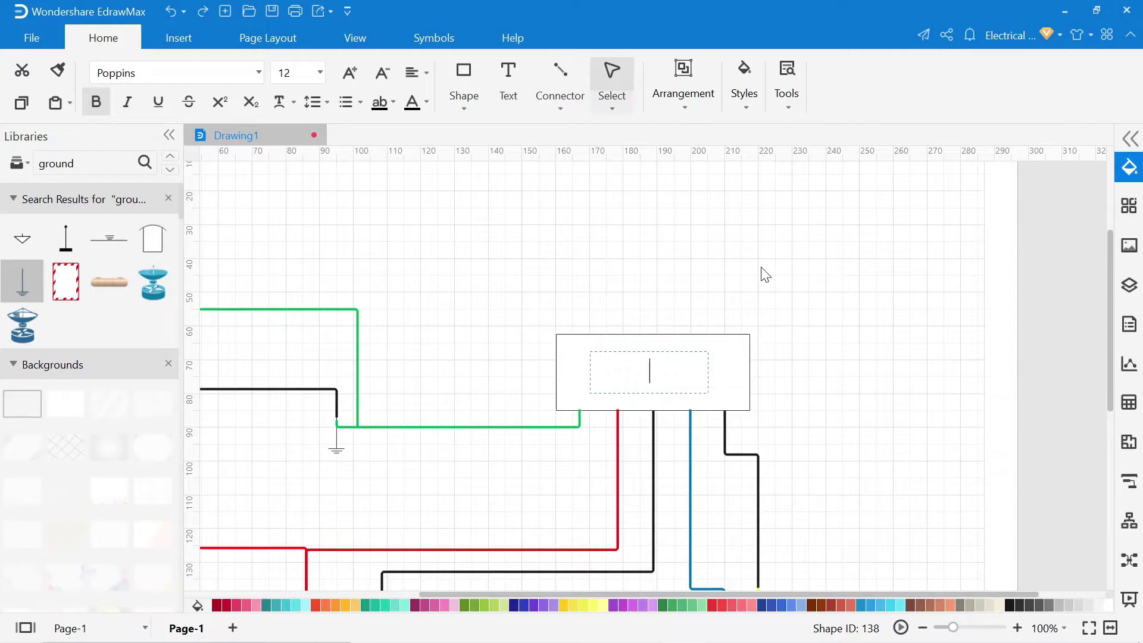
type("CDI ")
type("Unit")
left_click(781, 333)
key("ctrl+2")
left_click_drag(475, 403, 565, 432)
type("Coil")
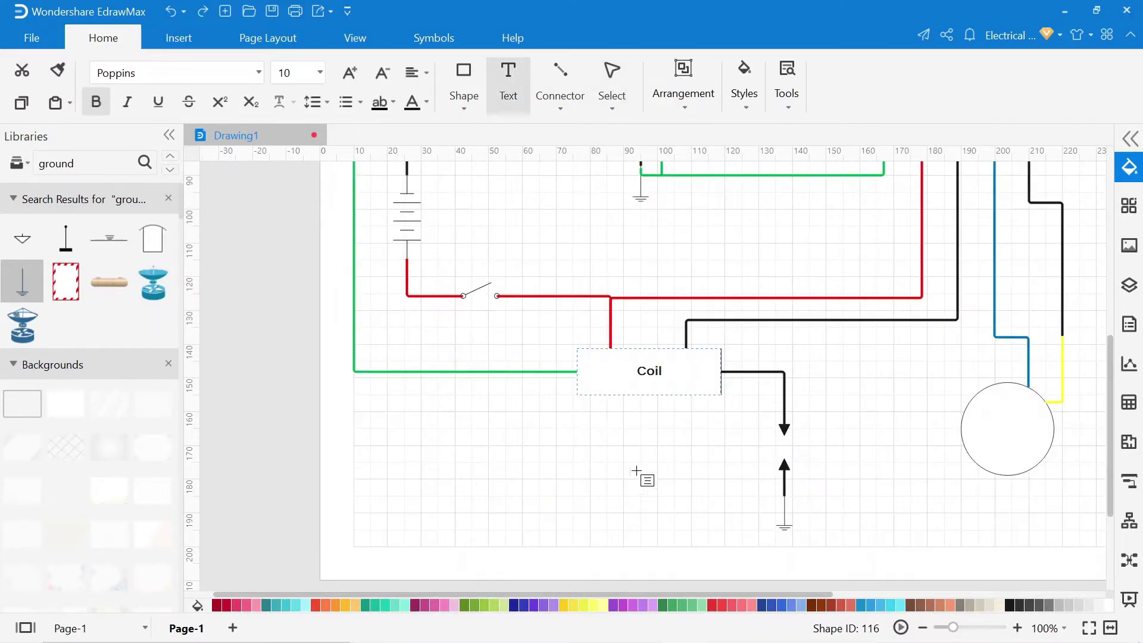
left_click(636, 470)
Add 'H.T.' and 'Stator' labels and start a label beside the yellow stator wire
left_click_drag(625, 457, 665, 472)
type("H.T.")
left_click(658, 492)
left_click(759, 456)
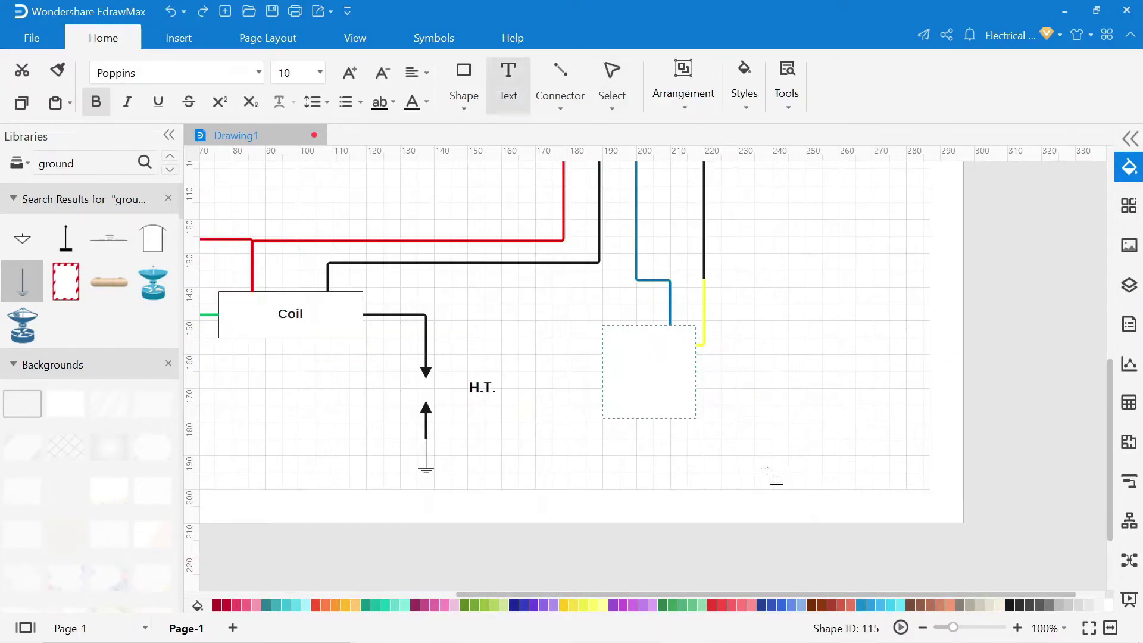
type("Stator")
left_click(765, 469)
scroll(854, 420, "down", 1)
scroll(527, 170, "down", 1)
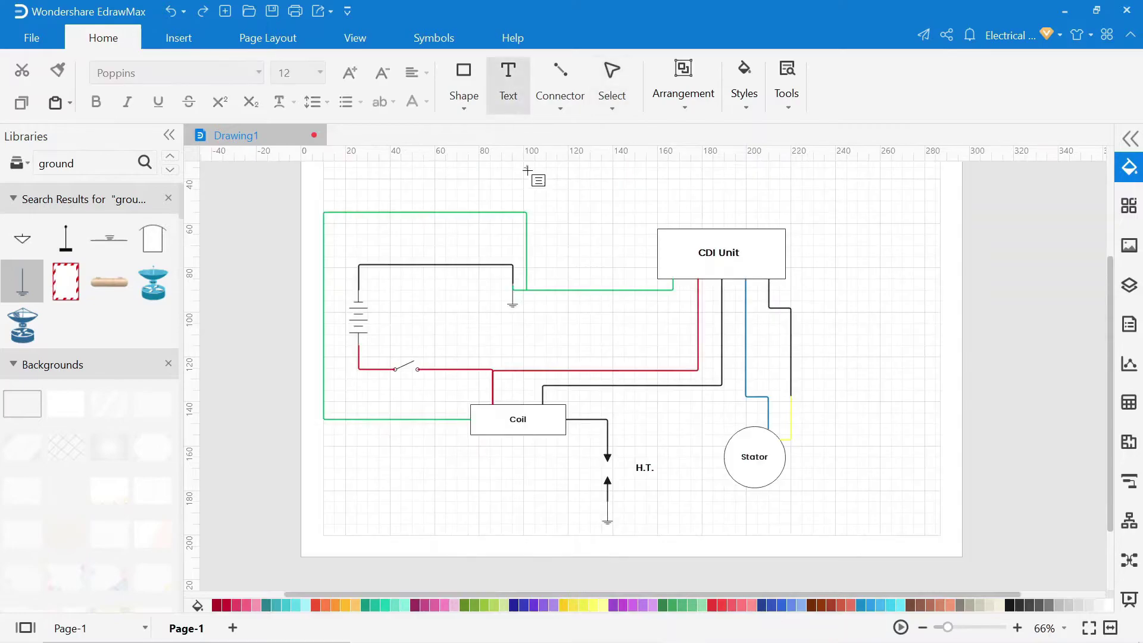
left_click_drag(816, 375, 839, 442)
scroll(838, 441, "up", 1)
type("Yellow")
scroll(658, 152, "down", 1)
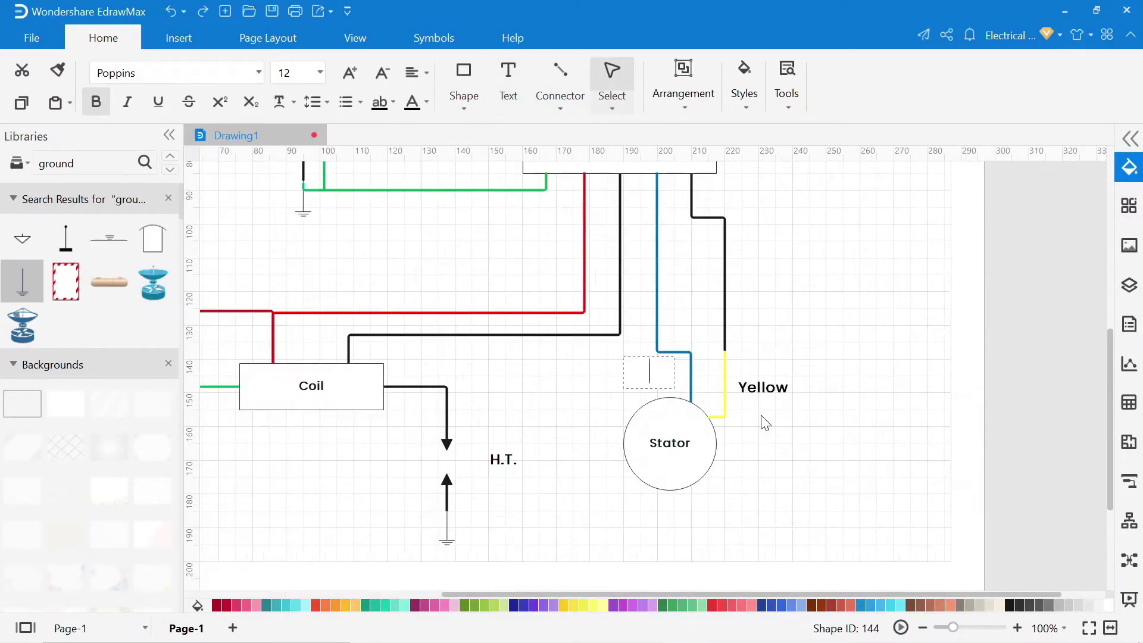
type("Blue")
scroll(866, 468, "down", 2, "ctrl")
Add text labels 'Ignition Switch' above the switch and 'GND' below the ground symbol
key("ctrl+2")
left_click(439, 364)
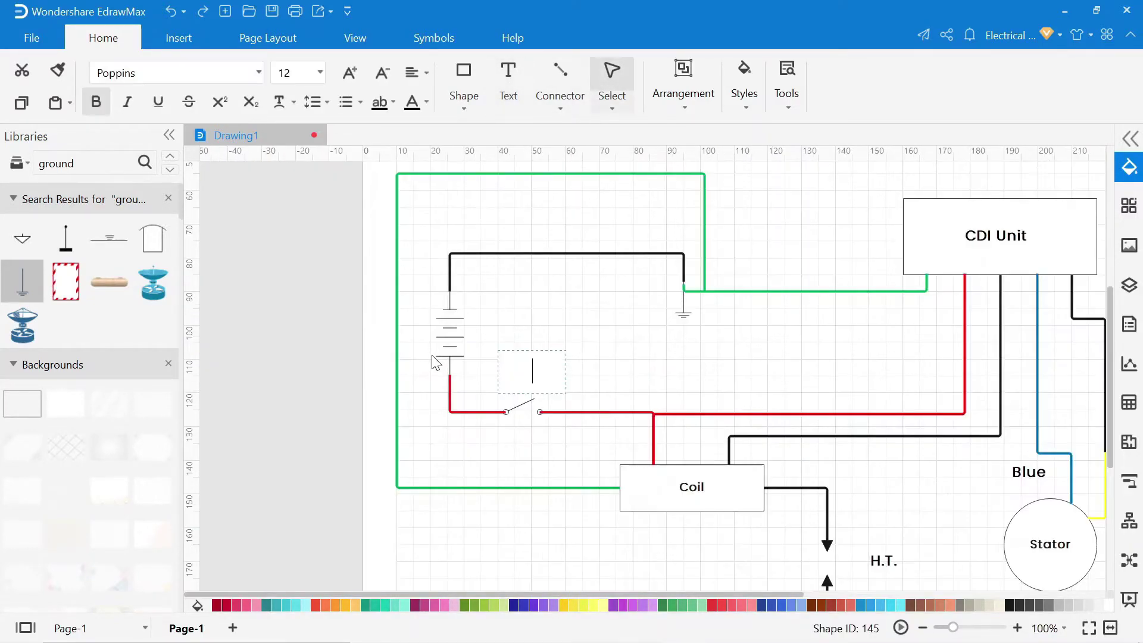
type("Ignition Switch")
scroll(428, 359, "down", 2, "ctrl")
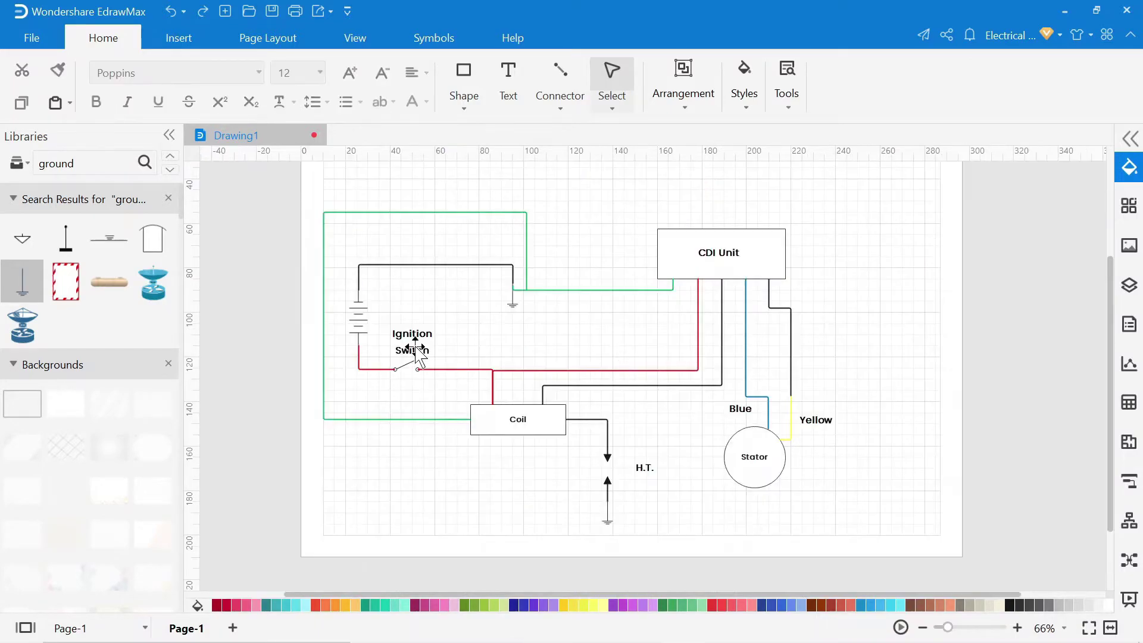
key("ctrl+2")
left_click(512, 337)
type("GND")
scroll(612, 334, "down", 2, "ctrl")
Label the red wire 'Red/White' and the black coil wire 'Yellow/Black'
key("ctrl+2")
left_click(596, 356)
type("Res")
key("BackSpace")
type("d/ White")
scroll(623, 356, "down", 2, "ctrl")
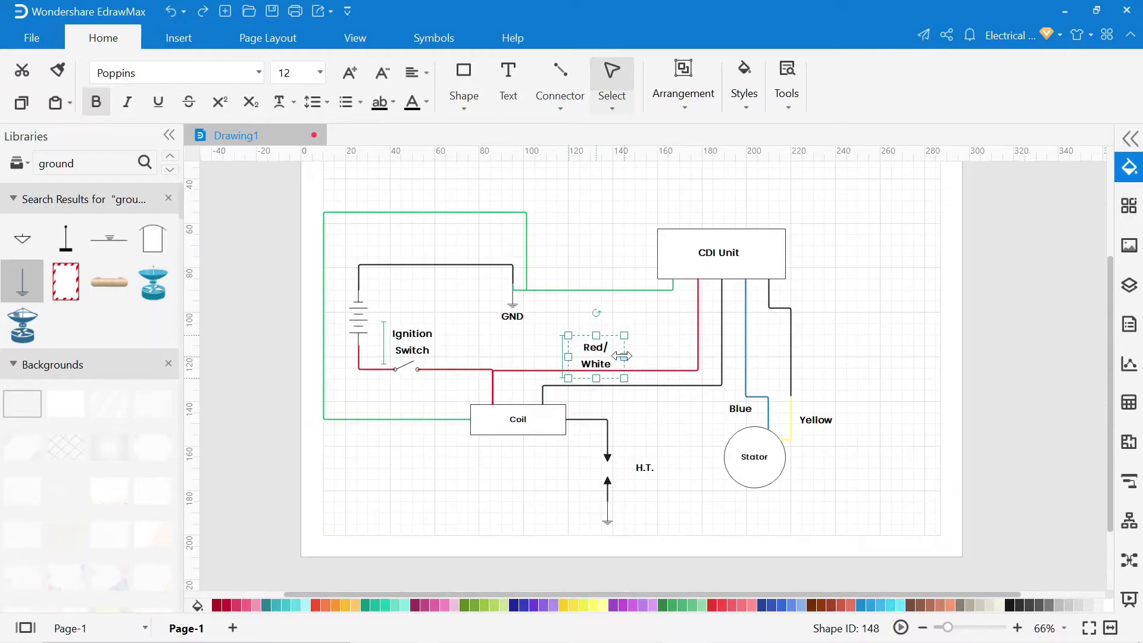
left_click(632, 256)
key("ctrl+2")
left_click(616, 401)
type("Yellow/")
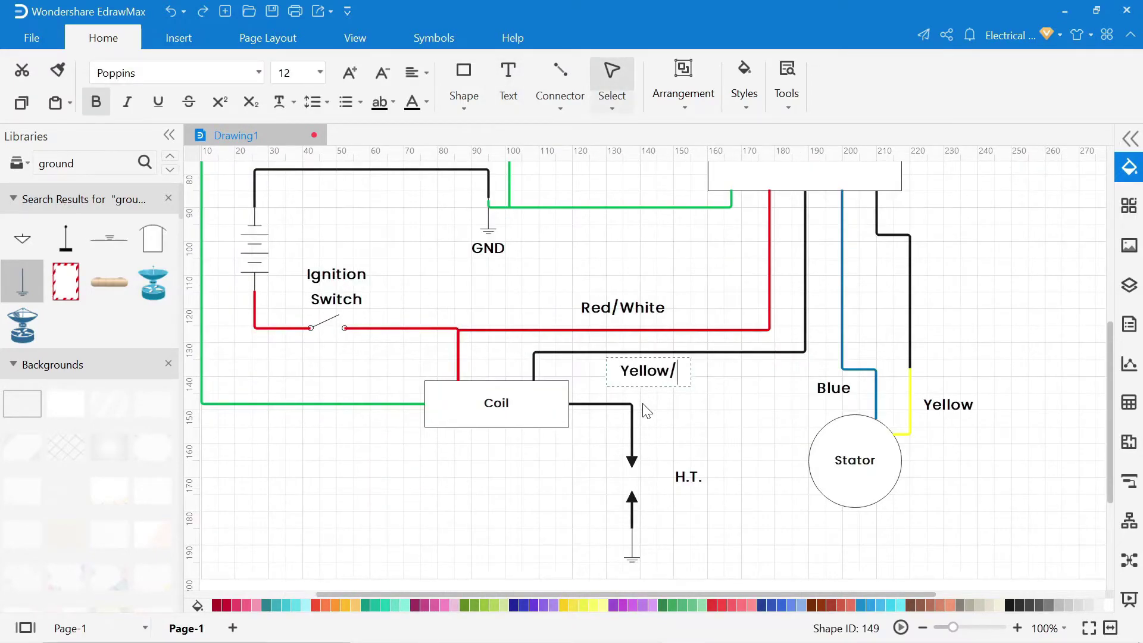
type("Black")
scroll(646, 411, "down", 2, "ctrl")
left_click(601, 355)
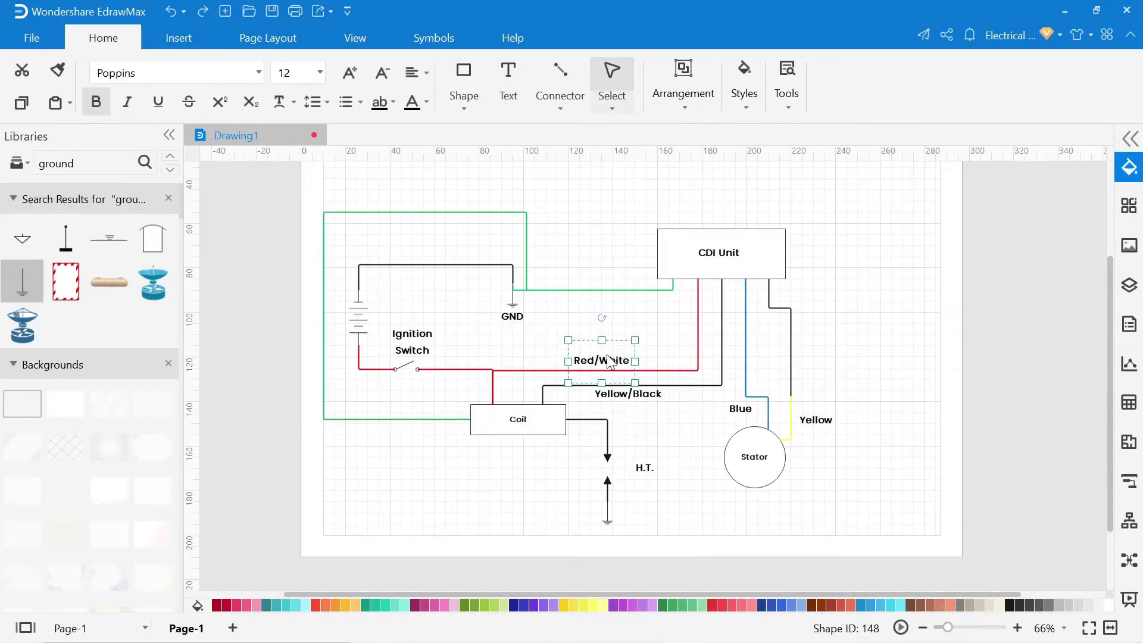
Add vertical 'Black/Red' and 'Blue/Yellow' labels beside the CDI Unit's right wire and the blue wire
key("ctrl+2")
left_click(826, 349)
scroll(857, 370, "up", 2, "ctrl")
type("Black/Red")
scroll(875, 369, "down", 2, "ctrl")
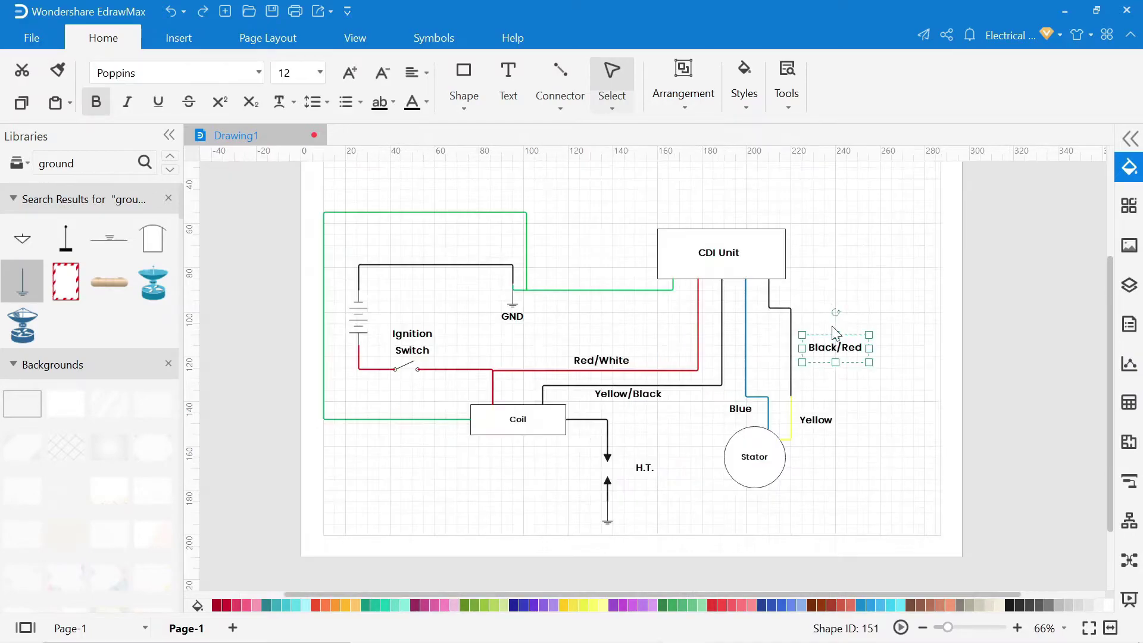
left_click_drag(851, 304, 893, 339)
key("ctrl+2")
left_click(692, 368)
type("Blue/")
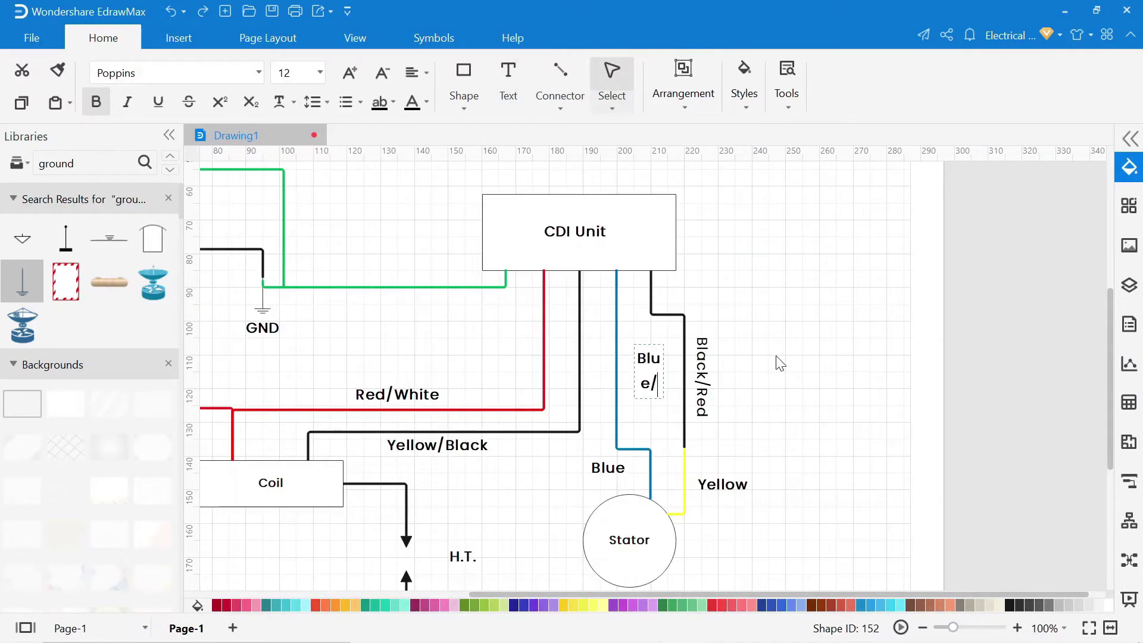
type("Yellow")
scroll(777, 362, "down", 2, "ctrl")
left_click_drag(836, 353, 808, 353)
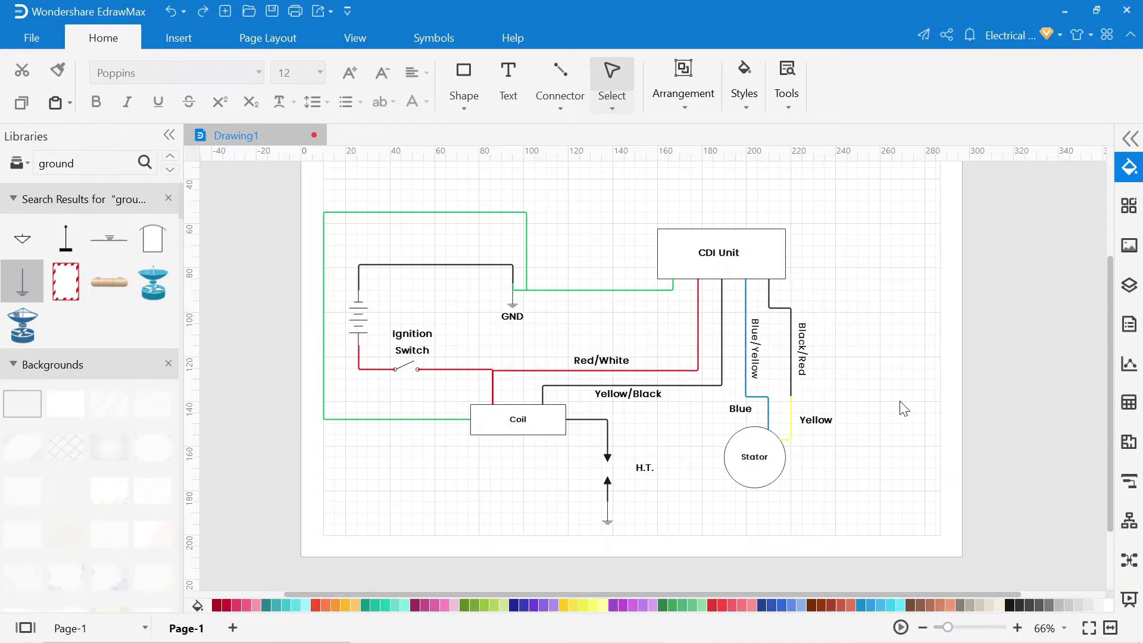
left_click_drag(704, 496, 616, 493)
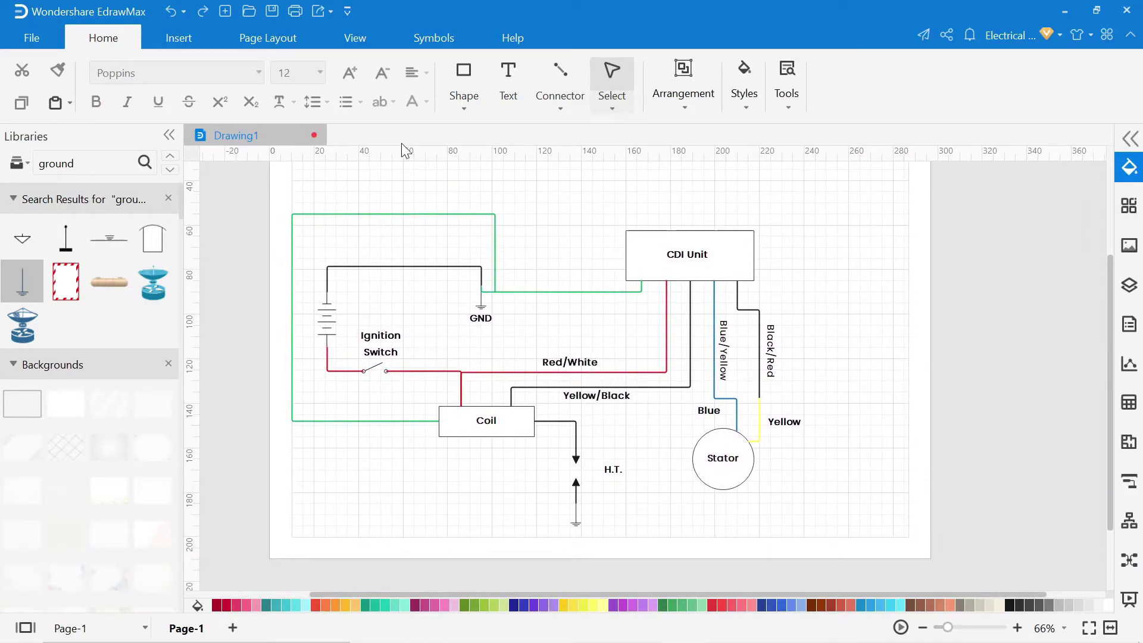
Check the Page Layout background colour choices and keep the white page background
left_click(286, 38)
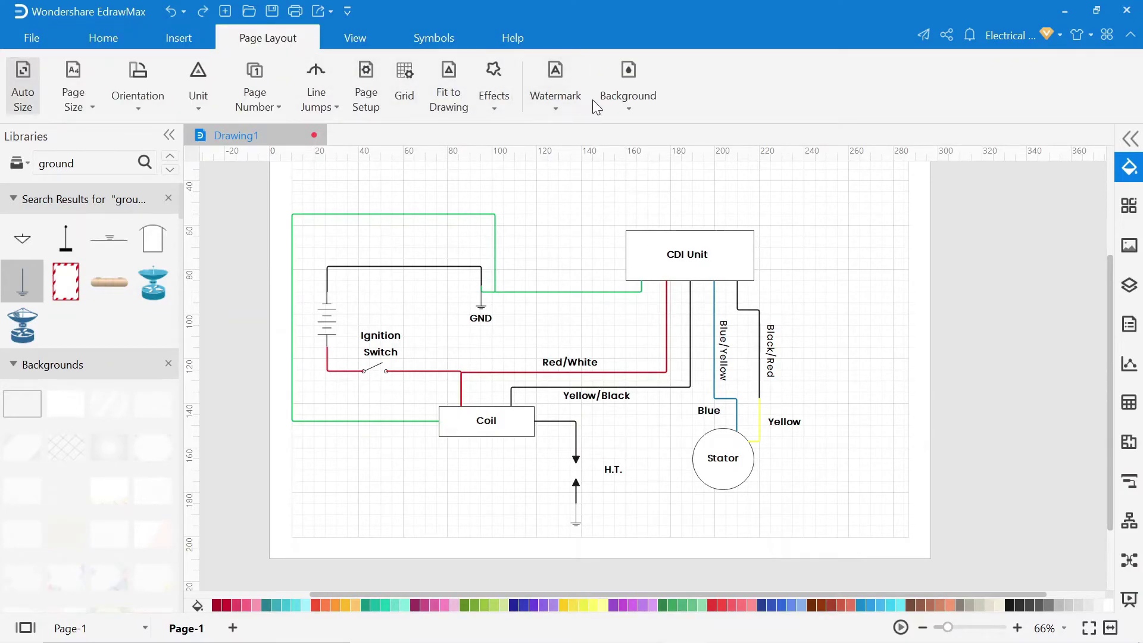
left_click(624, 101)
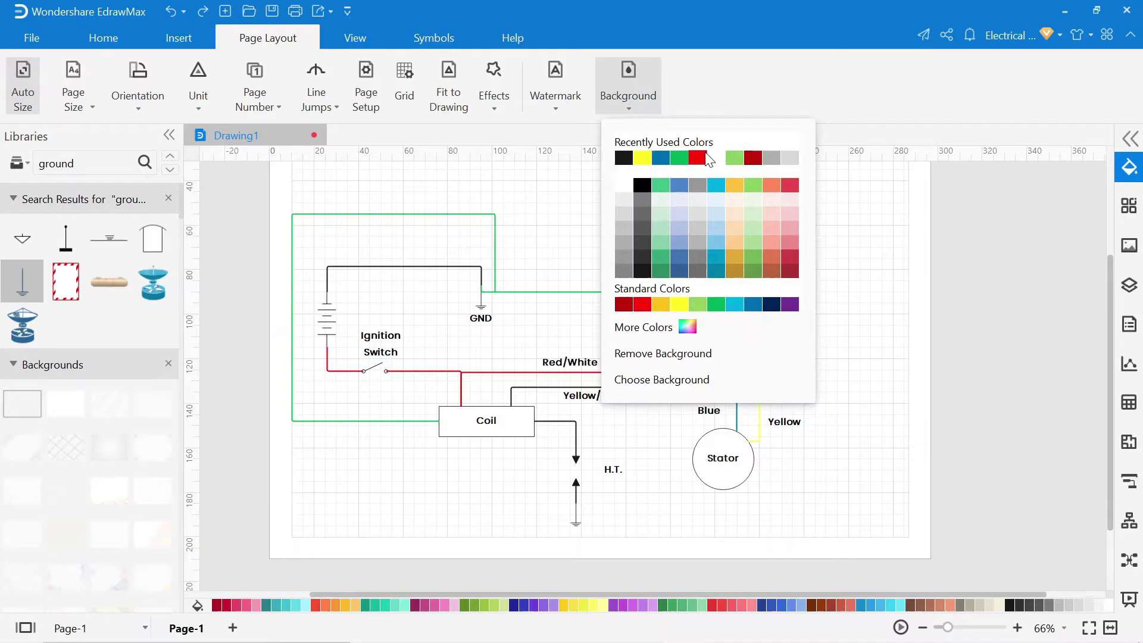
left_click(717, 162)
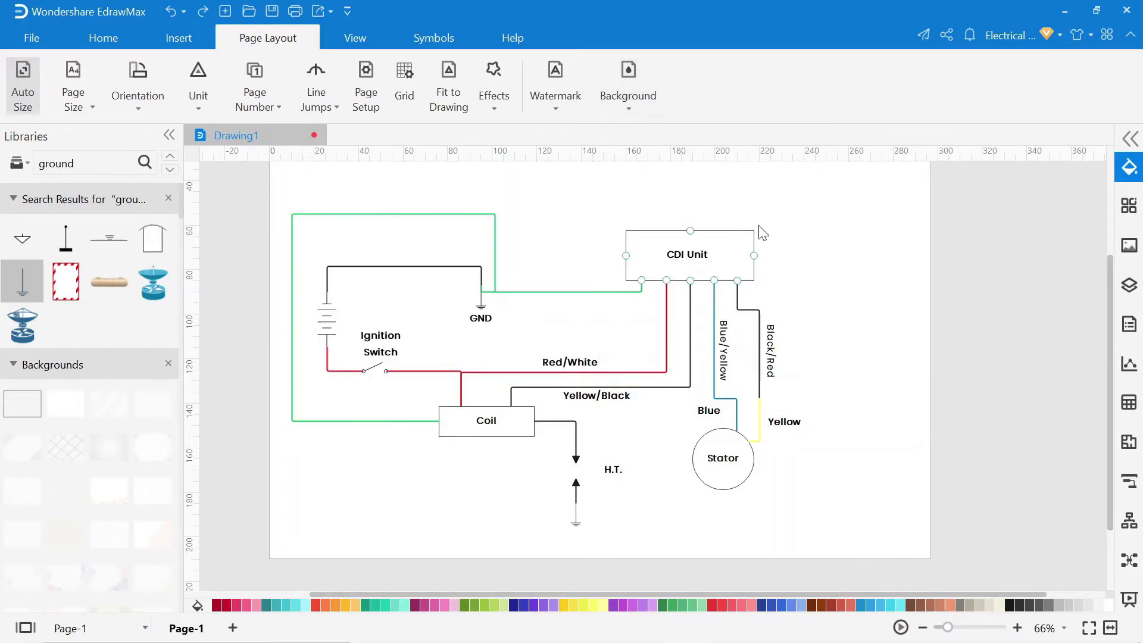
Bring up the canvas context menu beside the completed CDI wiring diagram
right_click(839, 395)
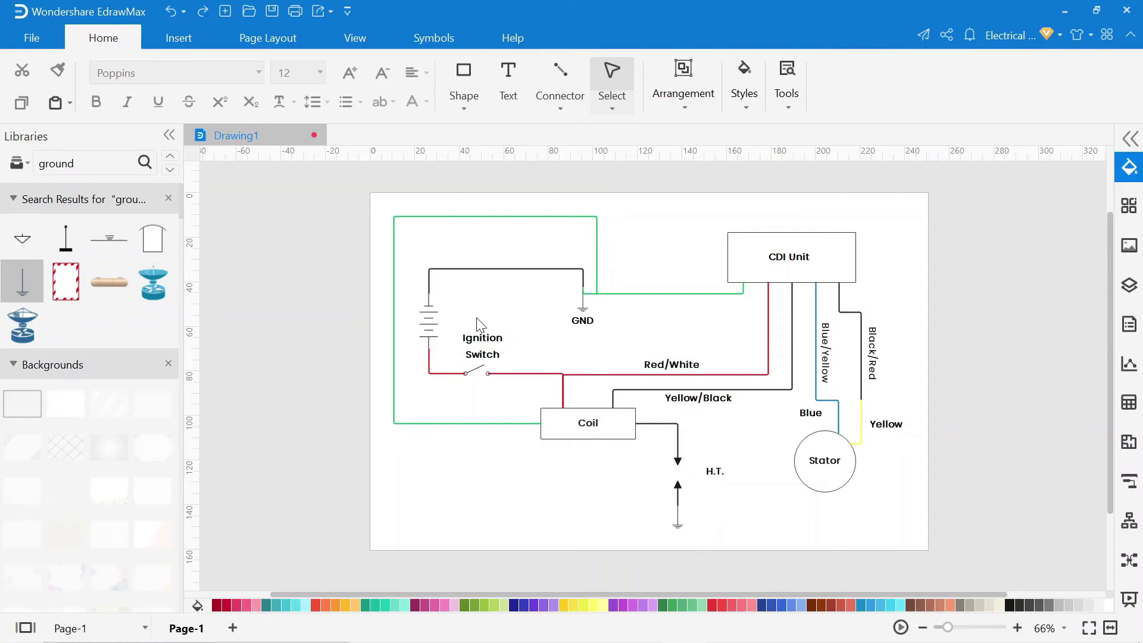
Export Drawing1 to PDF using File > Export & Send > PDF, PS, EPS
left_click(36, 45)
left_click(71, 338)
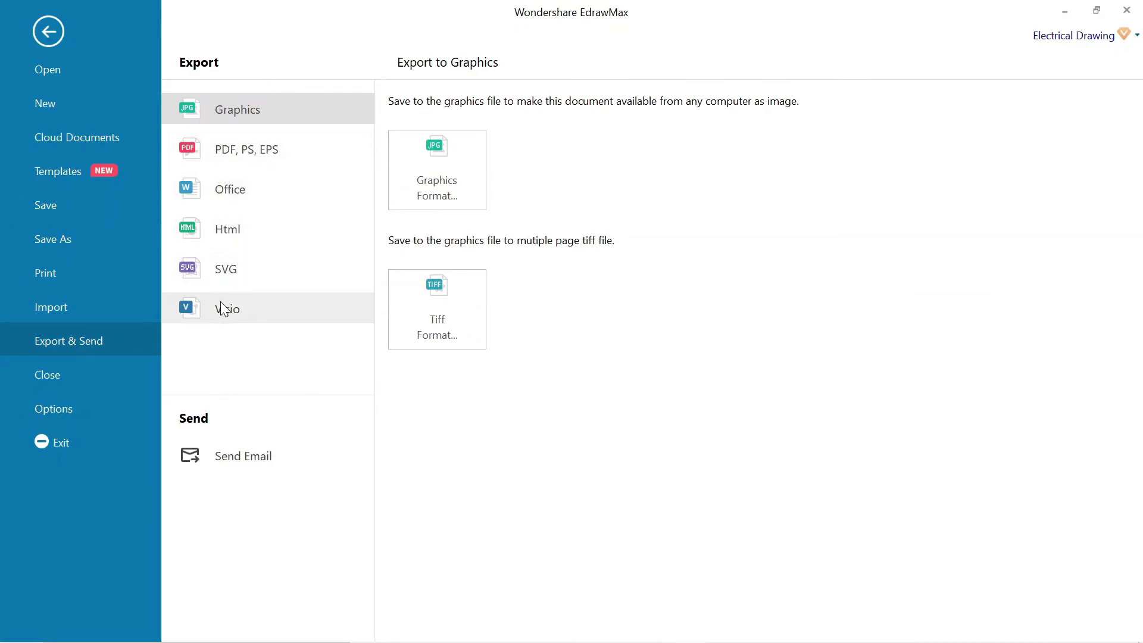
left_click(232, 155)
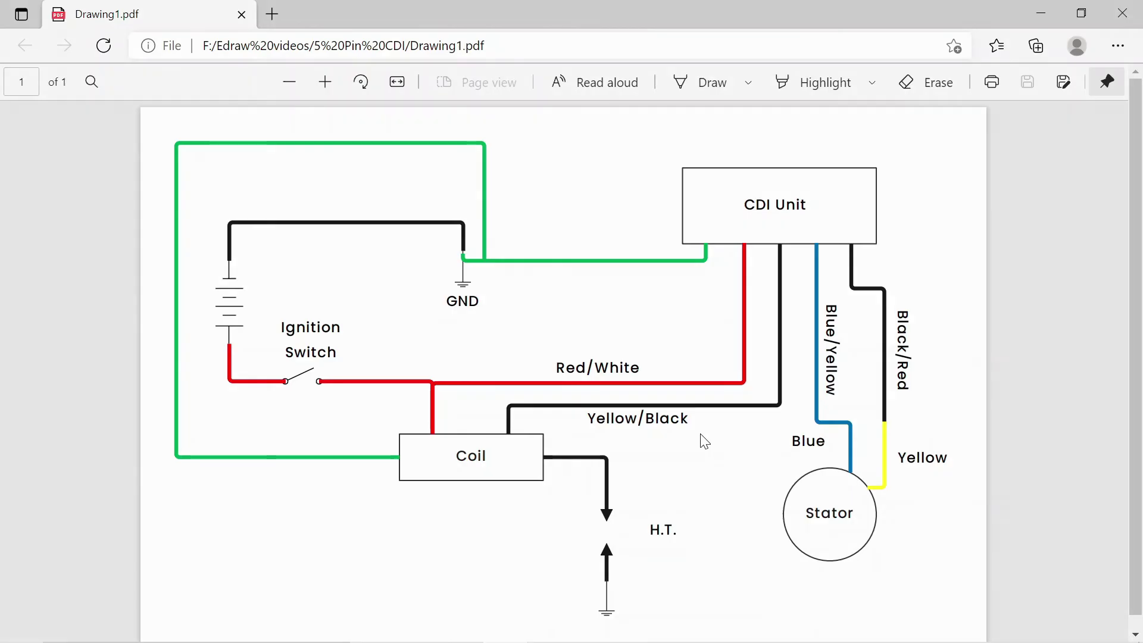
type("www.")
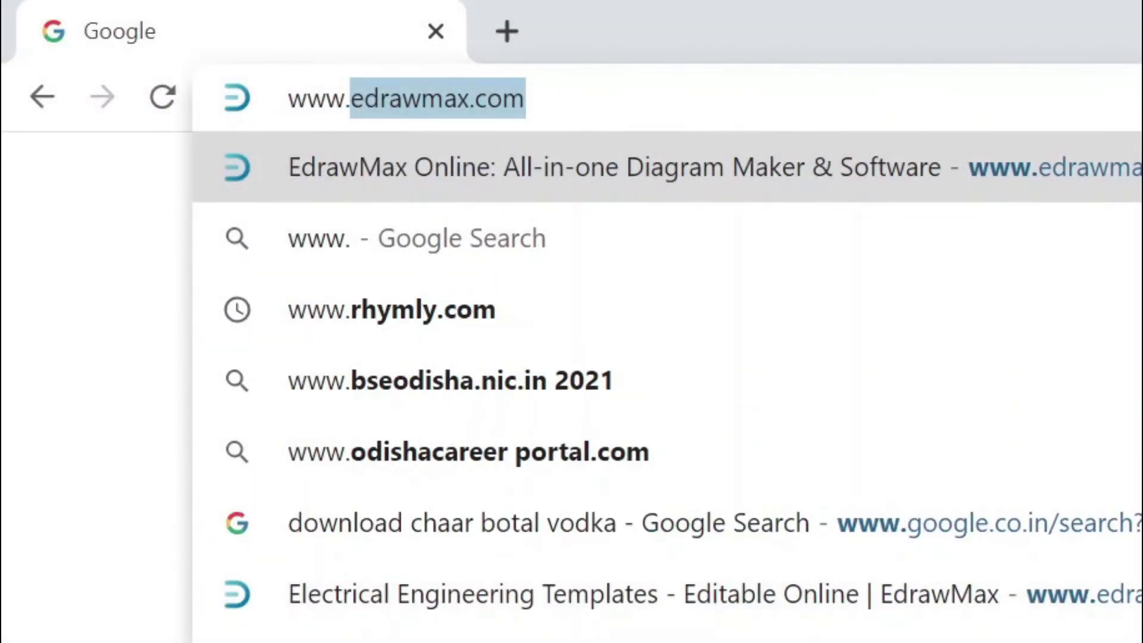
type("edrawmax")
key("Return")
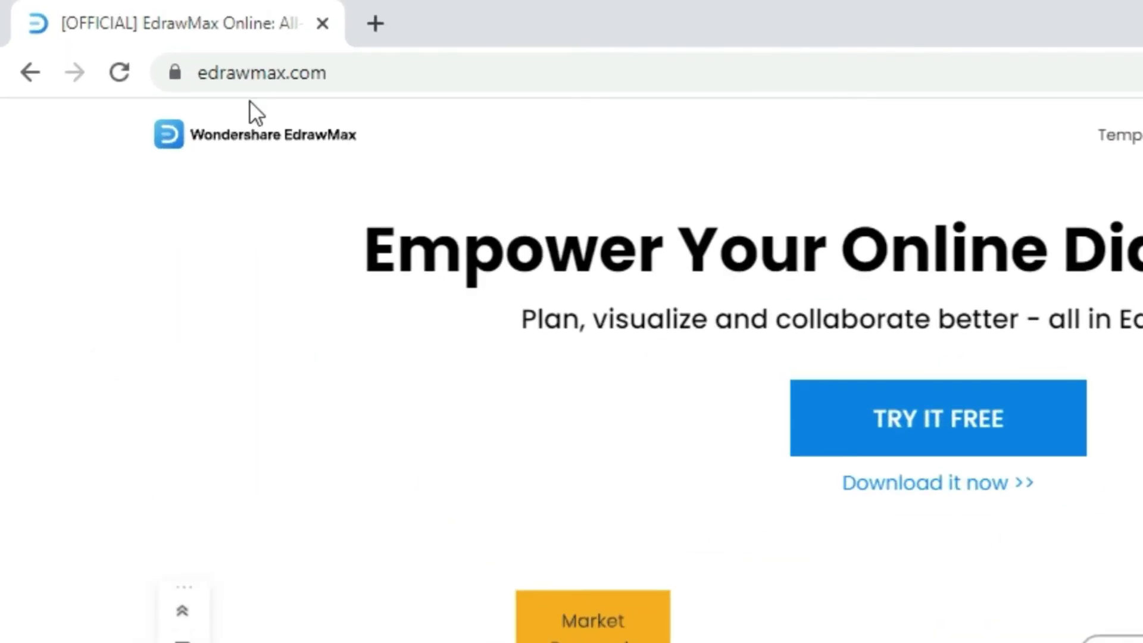
left_click(681, 85)
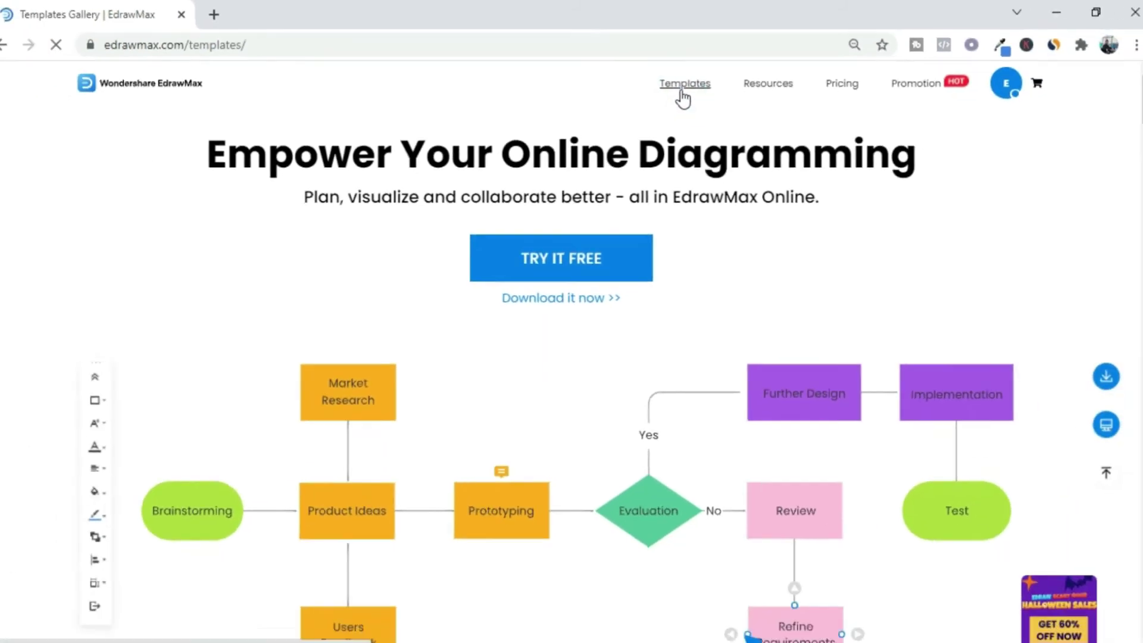
scroll(683, 96, "down", 3)
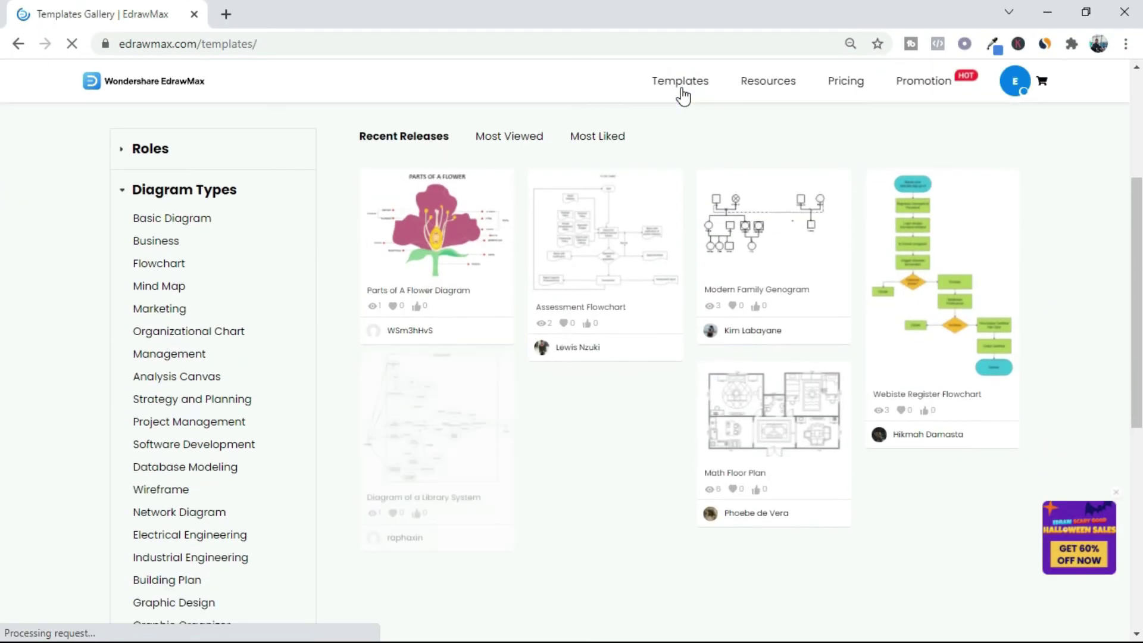
scroll(683, 96, "down", 1)
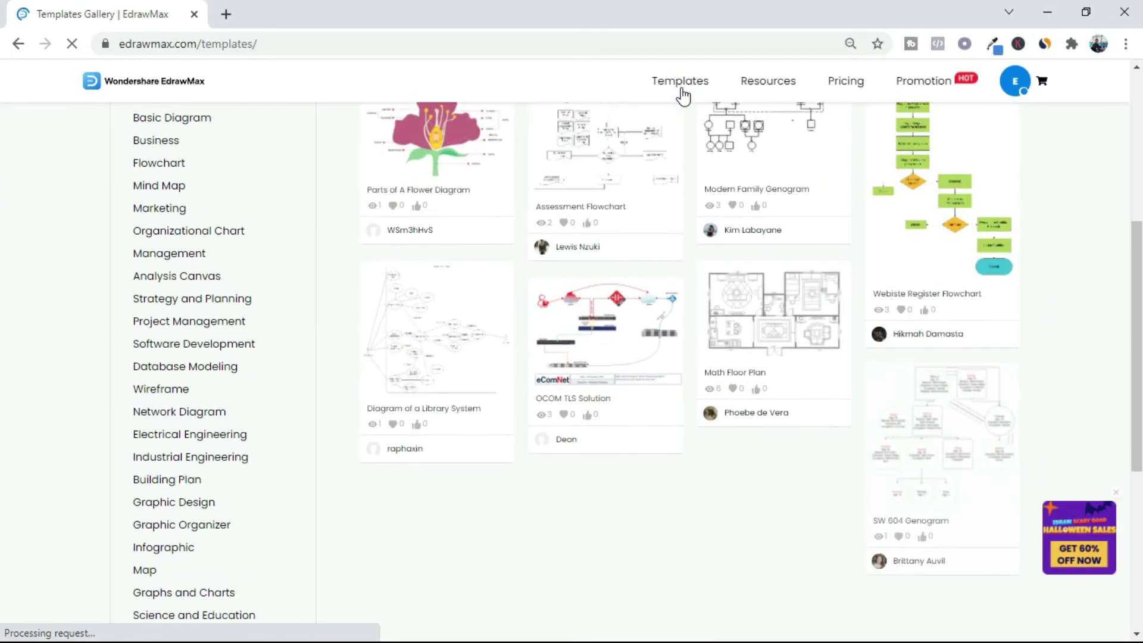
left_click(369, 351)
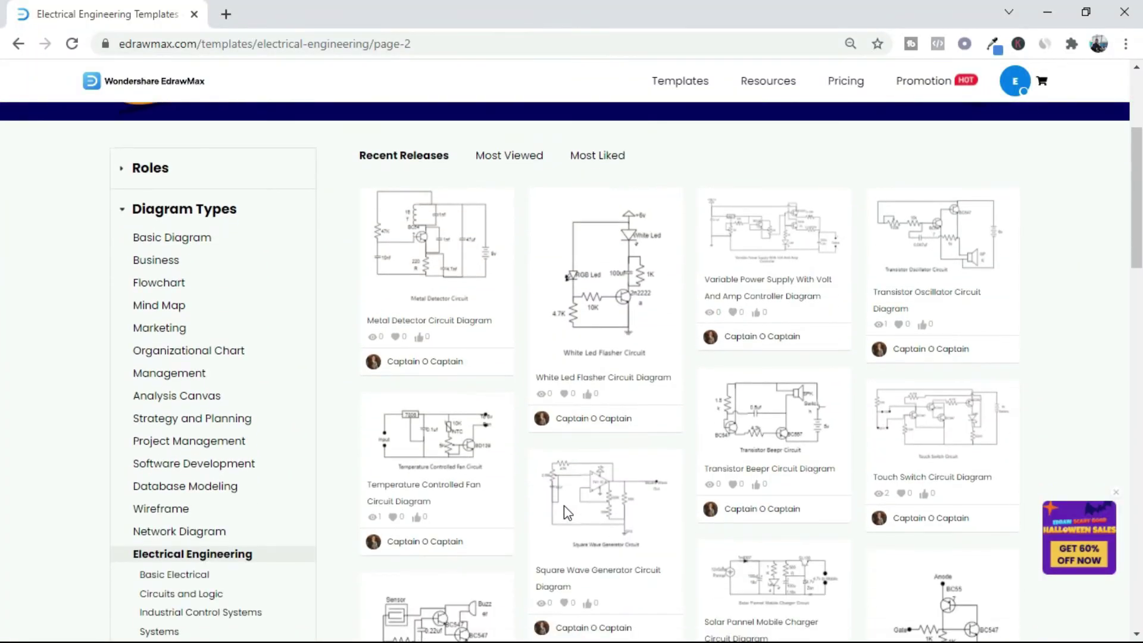
scroll(566, 512, "down", 1)
scroll(564, 511, "down", 2)
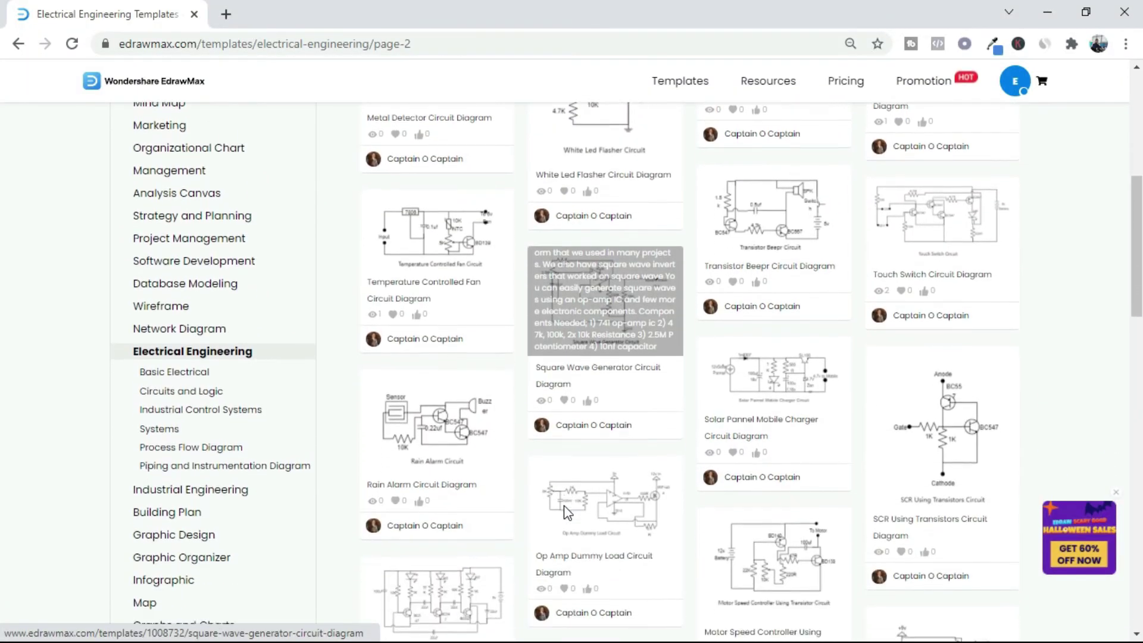
scroll(565, 512, "down", 2)
scroll(565, 512, "down", 1)
scroll(565, 512, "down", 2)
scroll(565, 512, "down", 2)
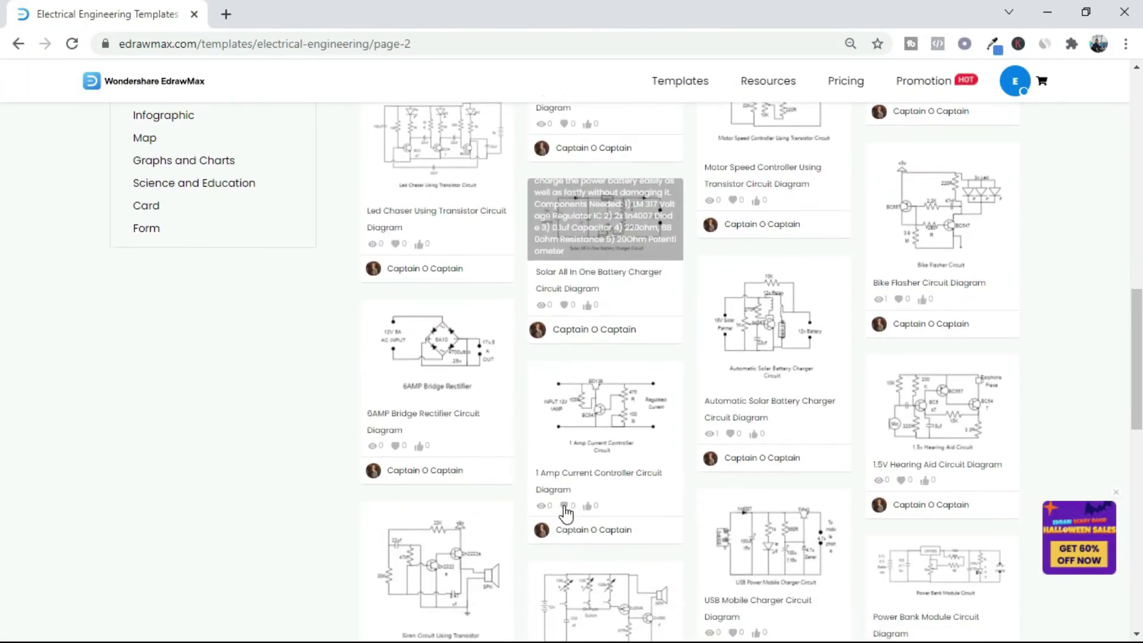